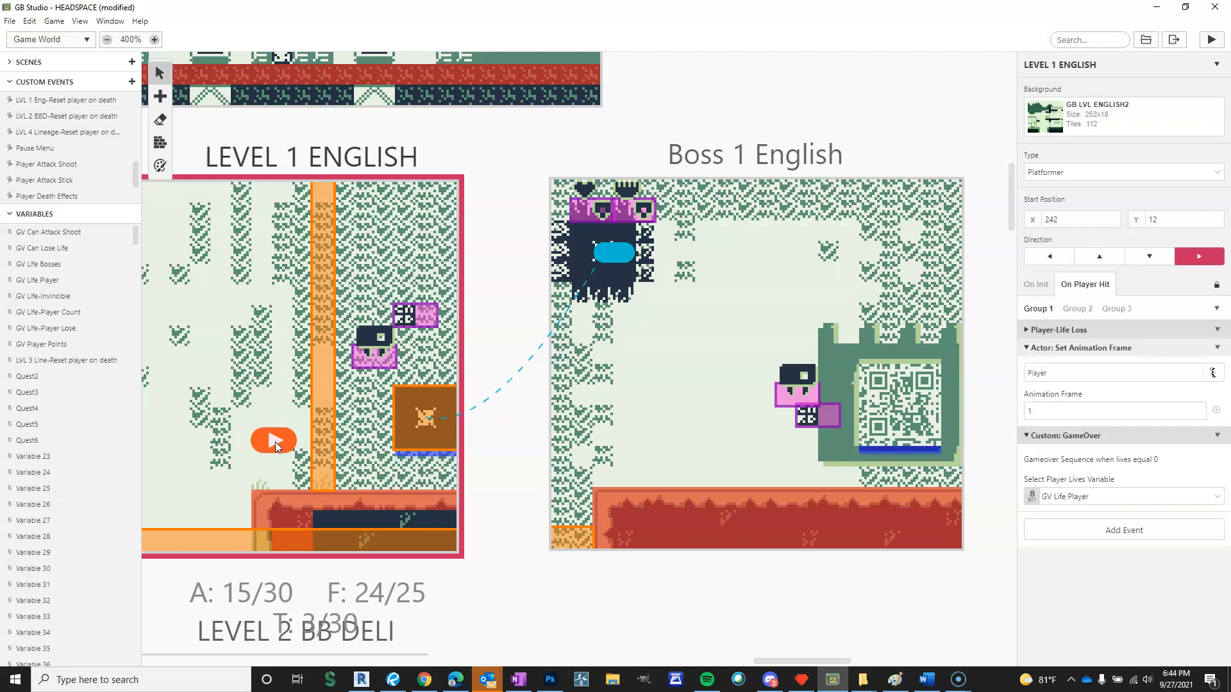
Lower the computer's speaker volume to 7 for the running game preview
drag(274, 441, 756, 364)
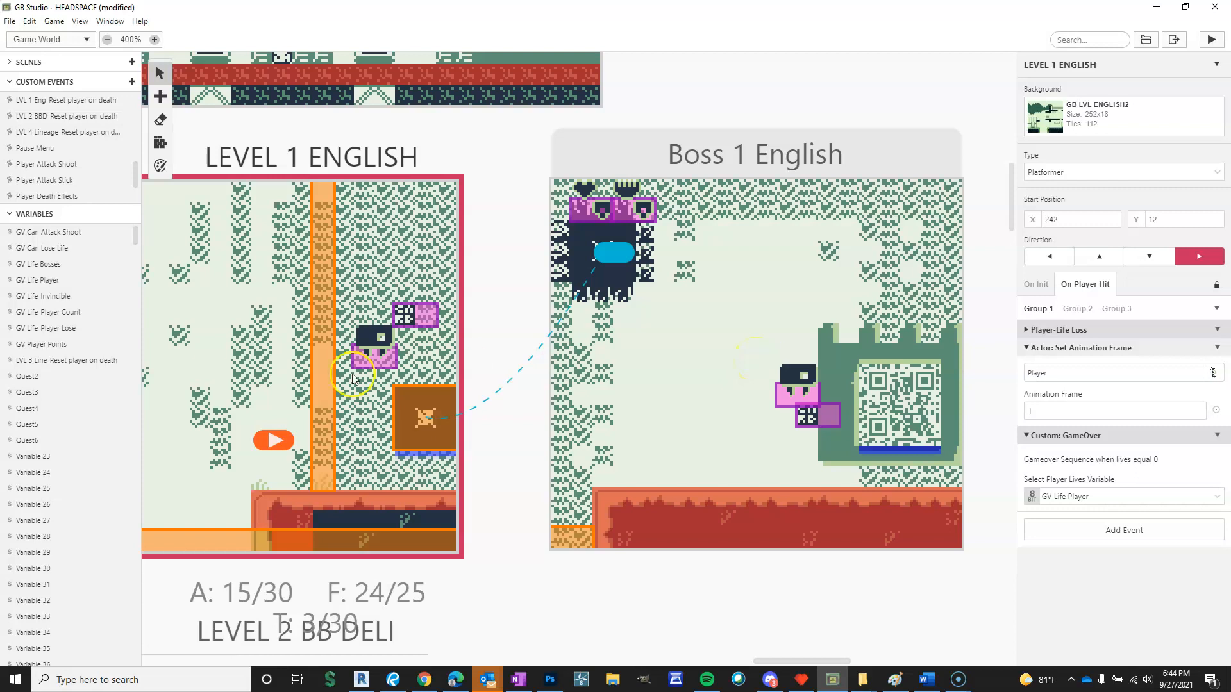
click(18, 658)
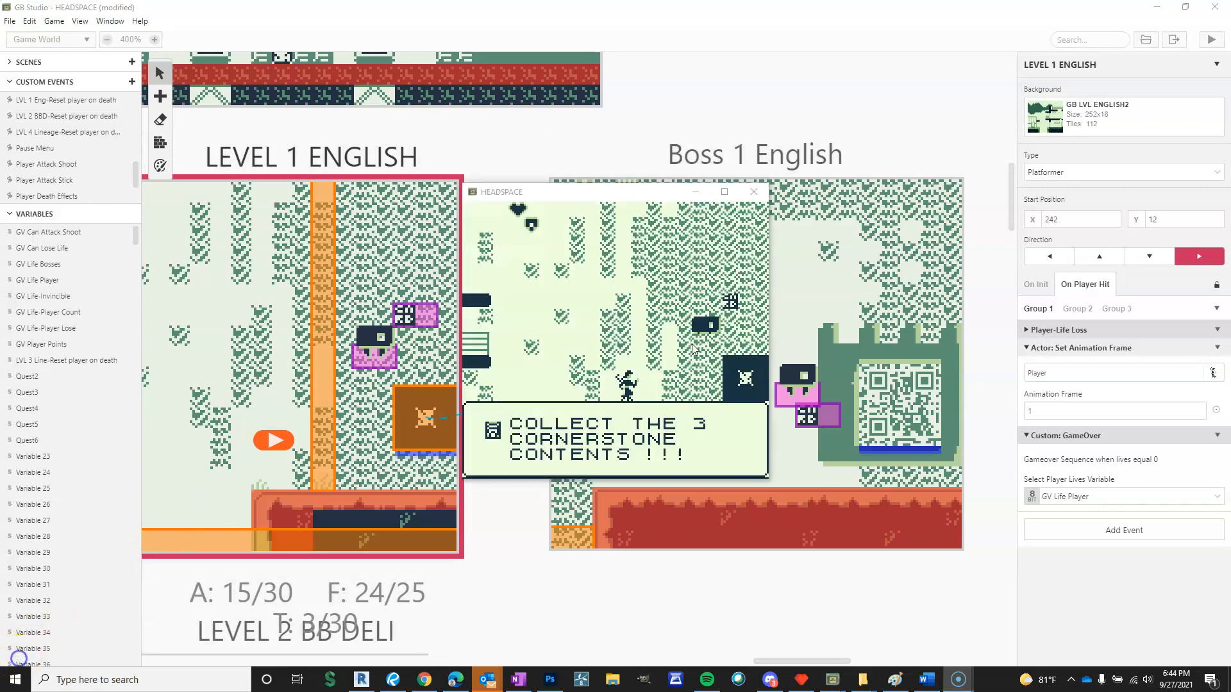
click(1147, 680)
drag(1117, 649, 1054, 649)
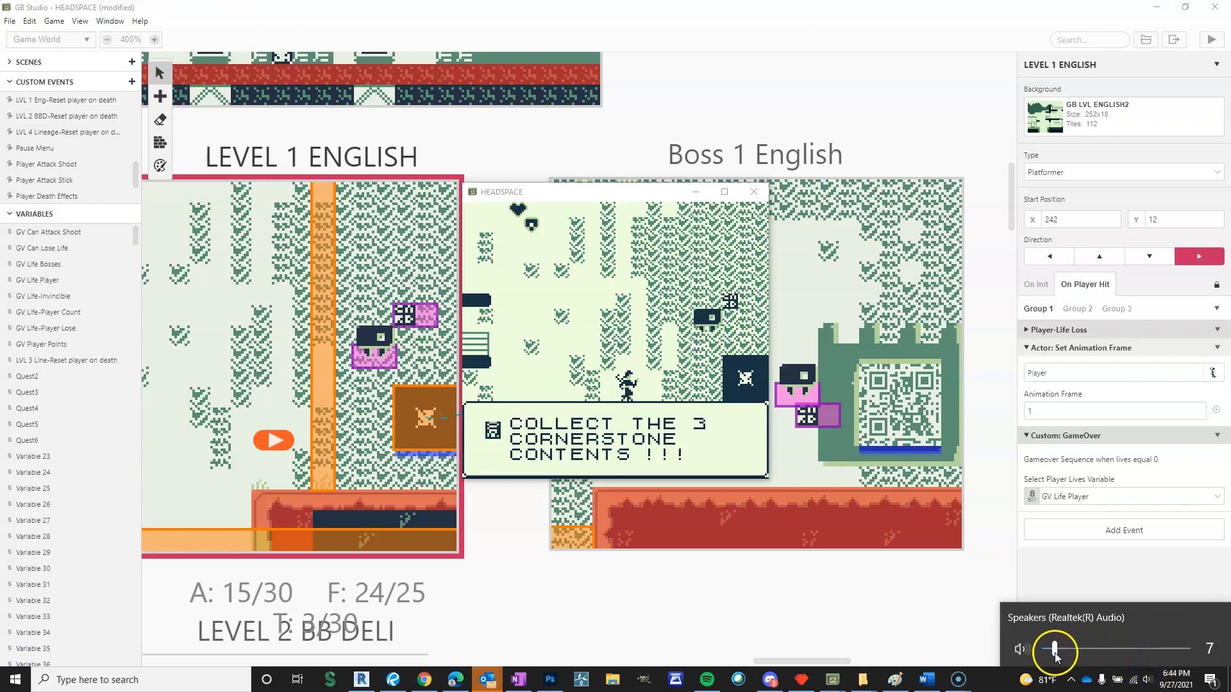
Maximize the game preview window and advance through the opening cornerstone dialogue
click(624, 452)
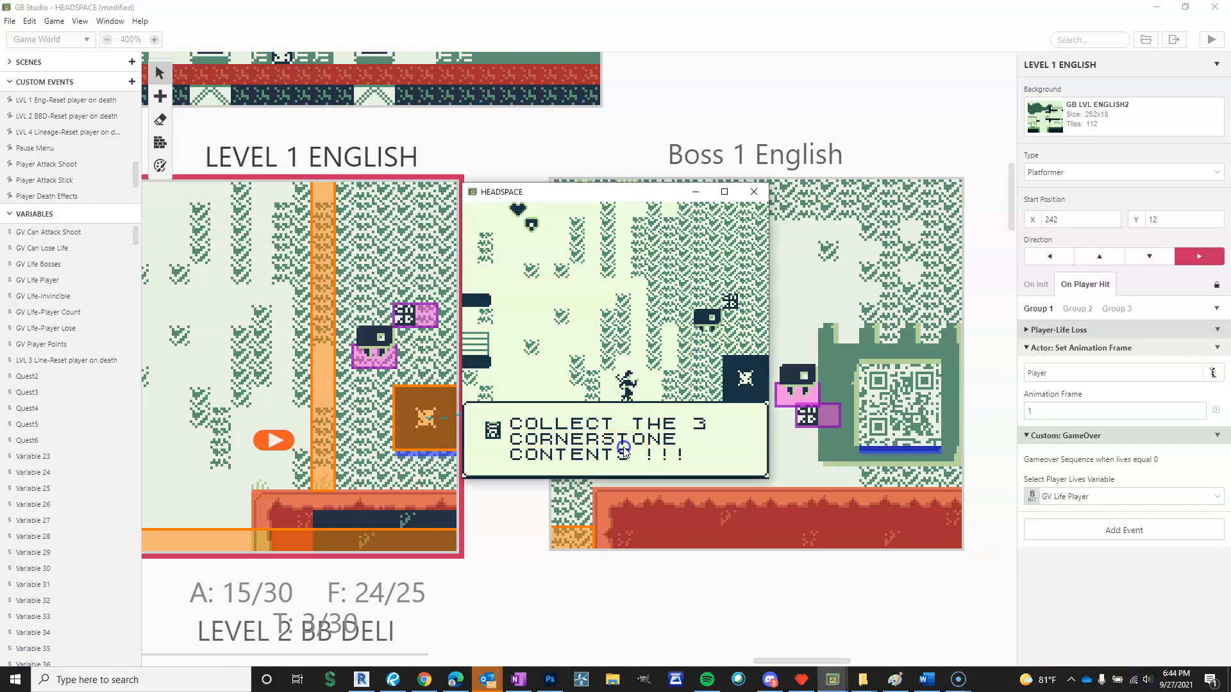
key(z)
click(722, 189)
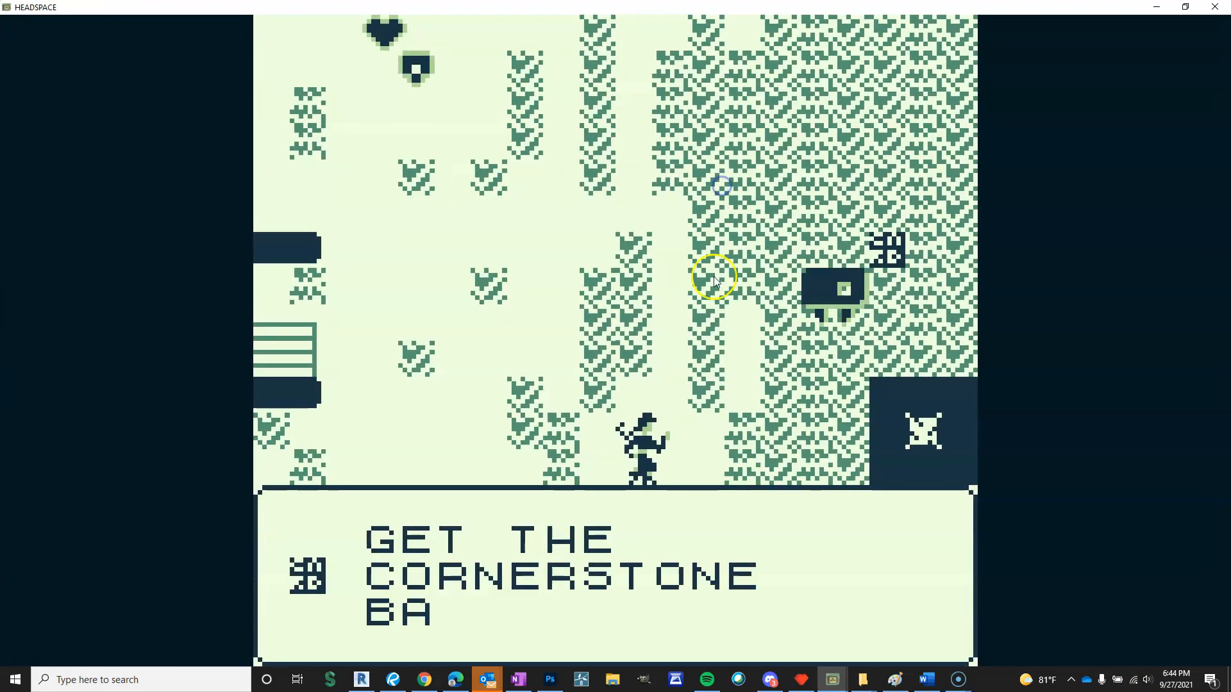
key(z)
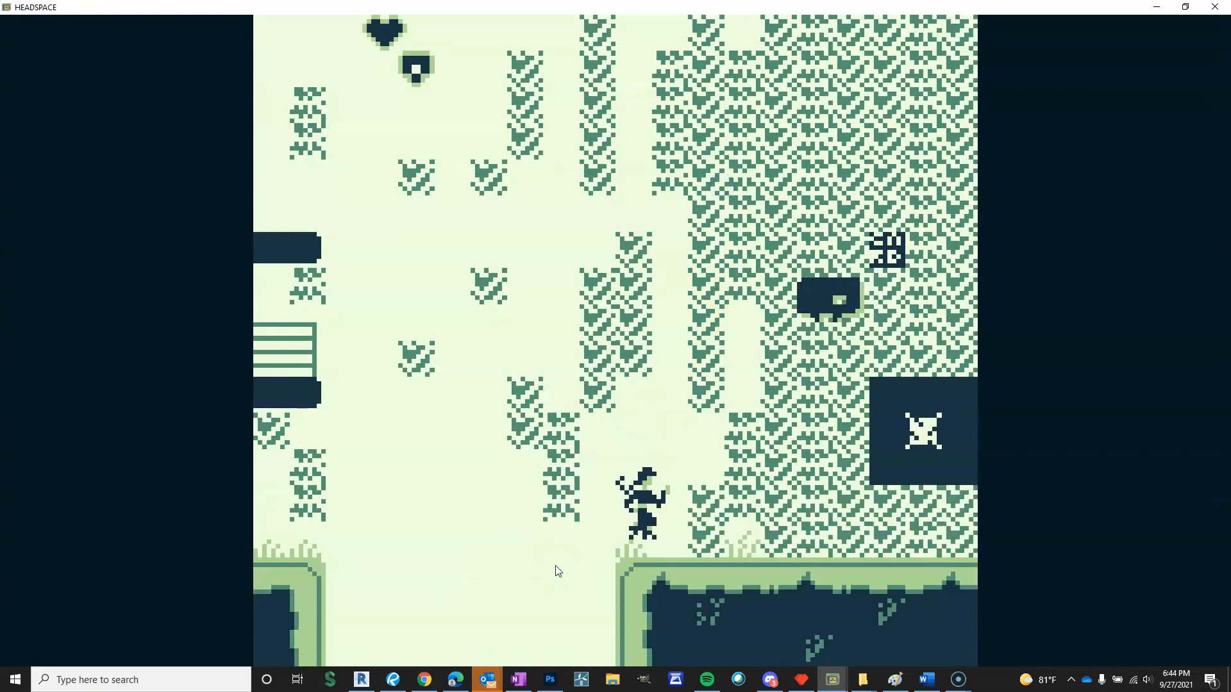
Walk the player through the boss escape trigger into the portal, advancing the boss's dialogue in Level 1 and the boss room
key(Right)
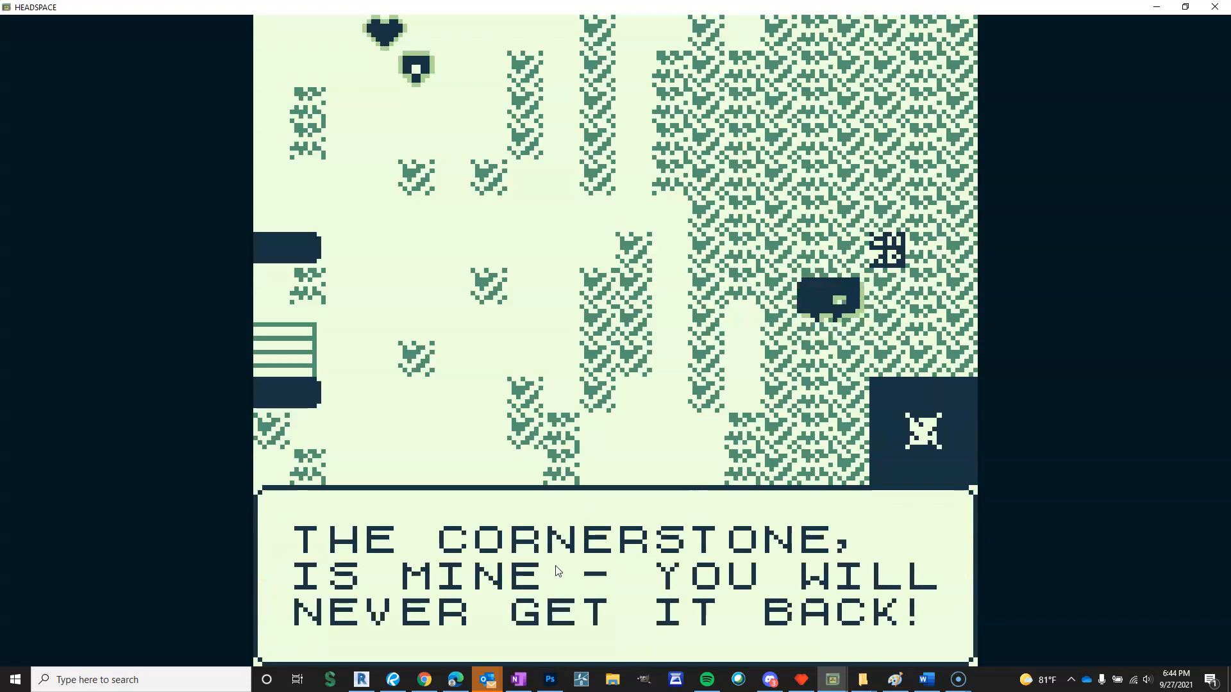
key(z)
key(Right)
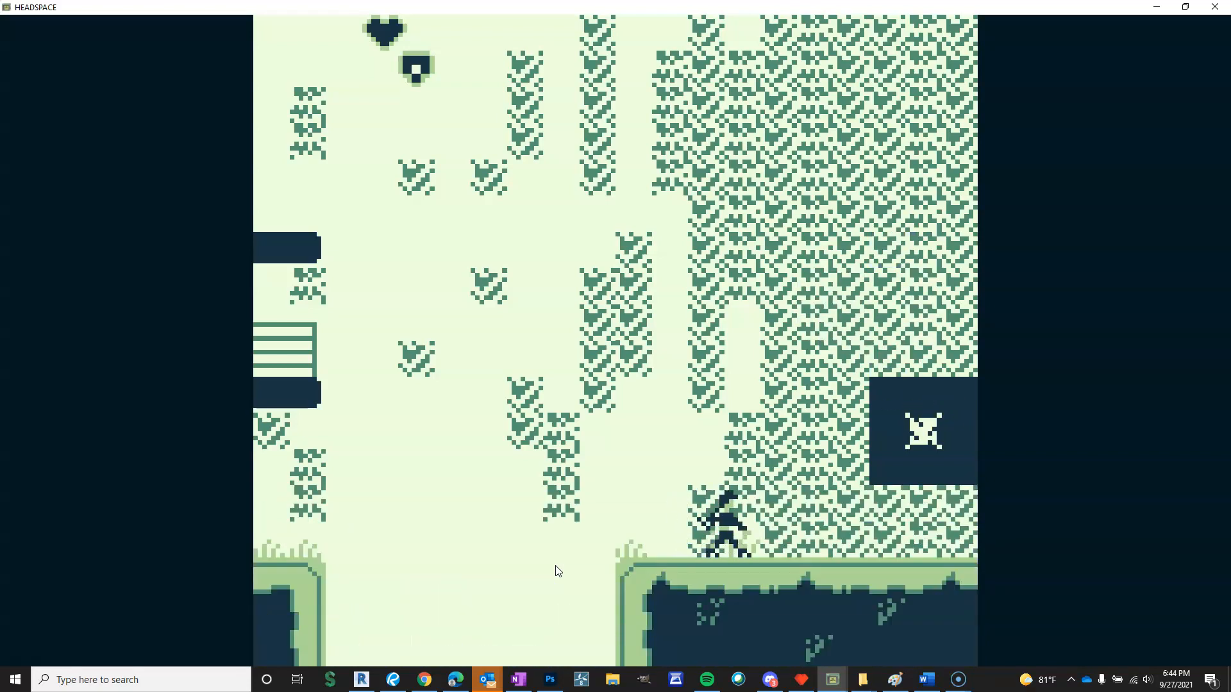
key(Right)
key(z)
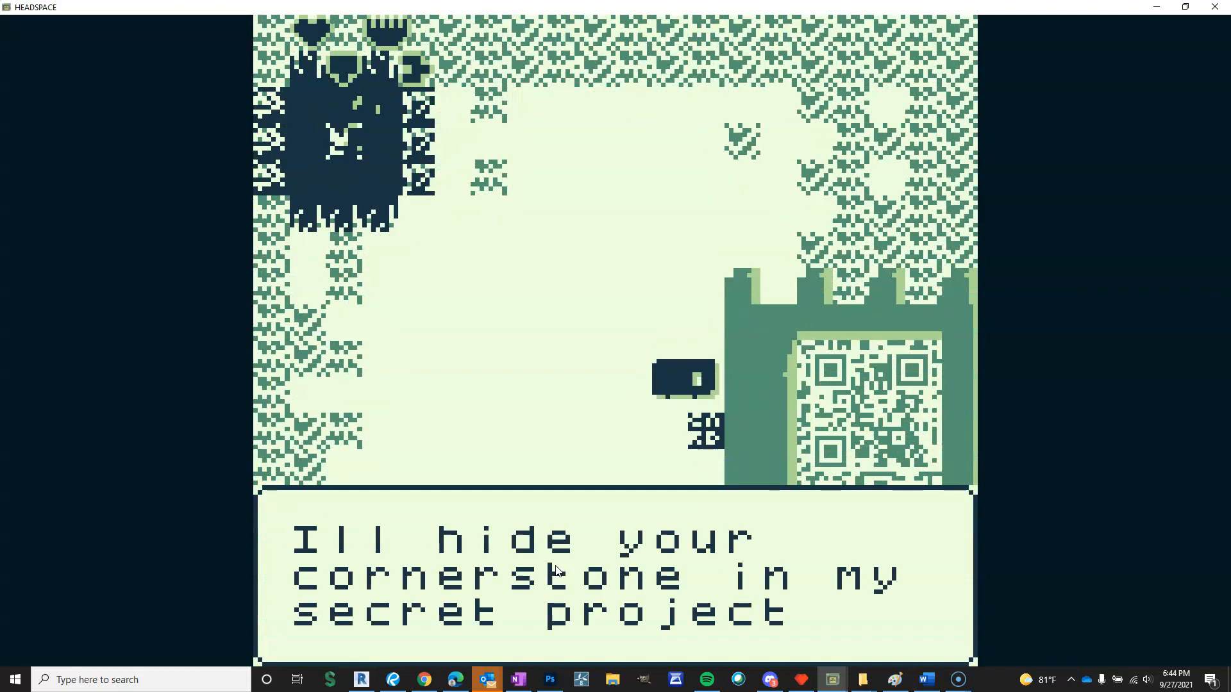
key(z)
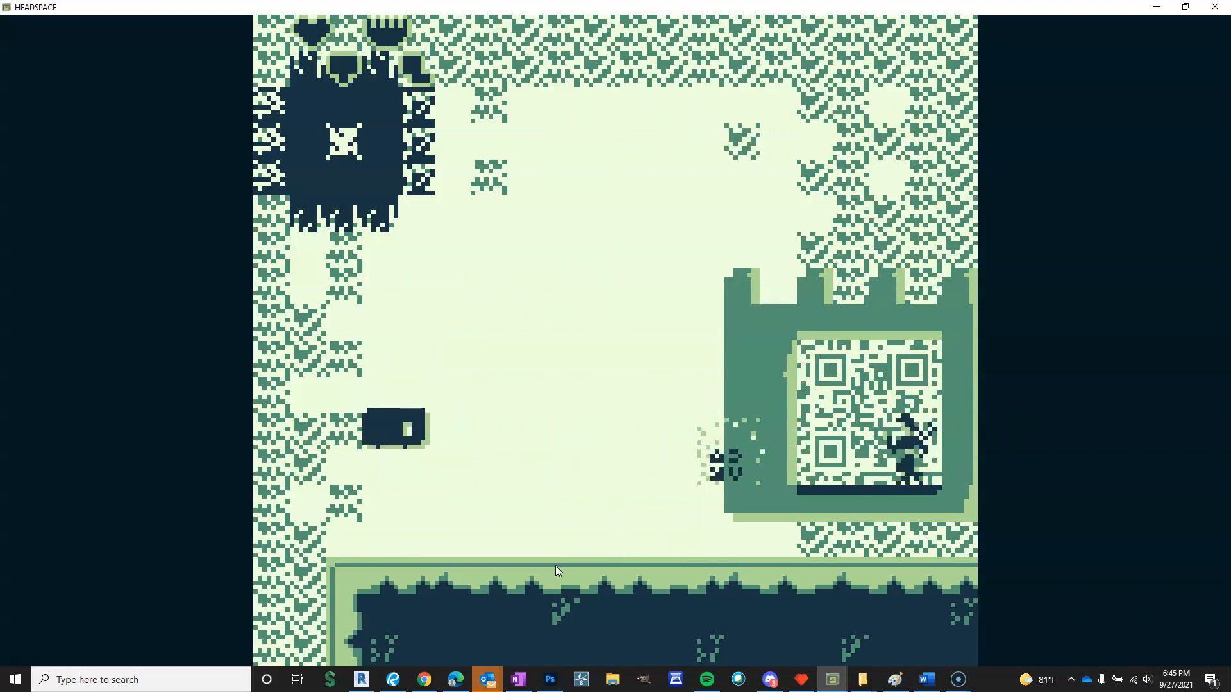
Playtest the player's movement and jumping in the boss room, from the QR-code platform out onto the ground
key(Left)
key(Up)
key(Right)
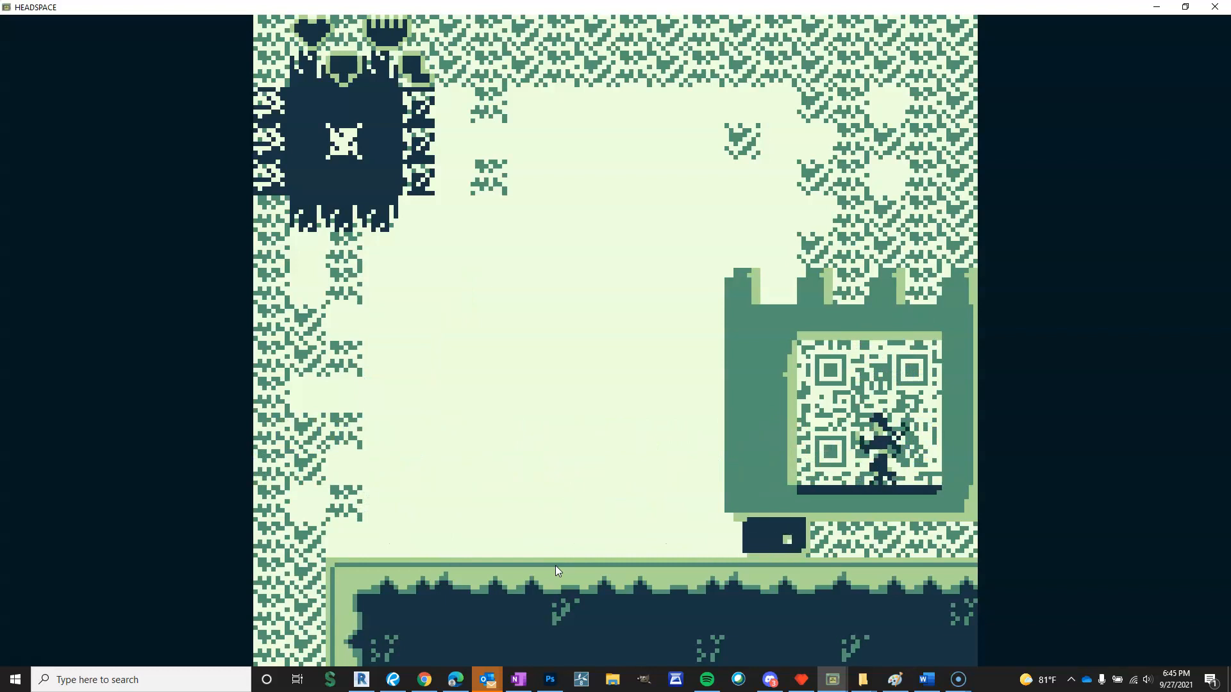
key(Up)
key(Right)
key(Up)
key(Left)
key(Up)
key(Left)
key(Up)
key(Up)
key(Left)
key(Up)
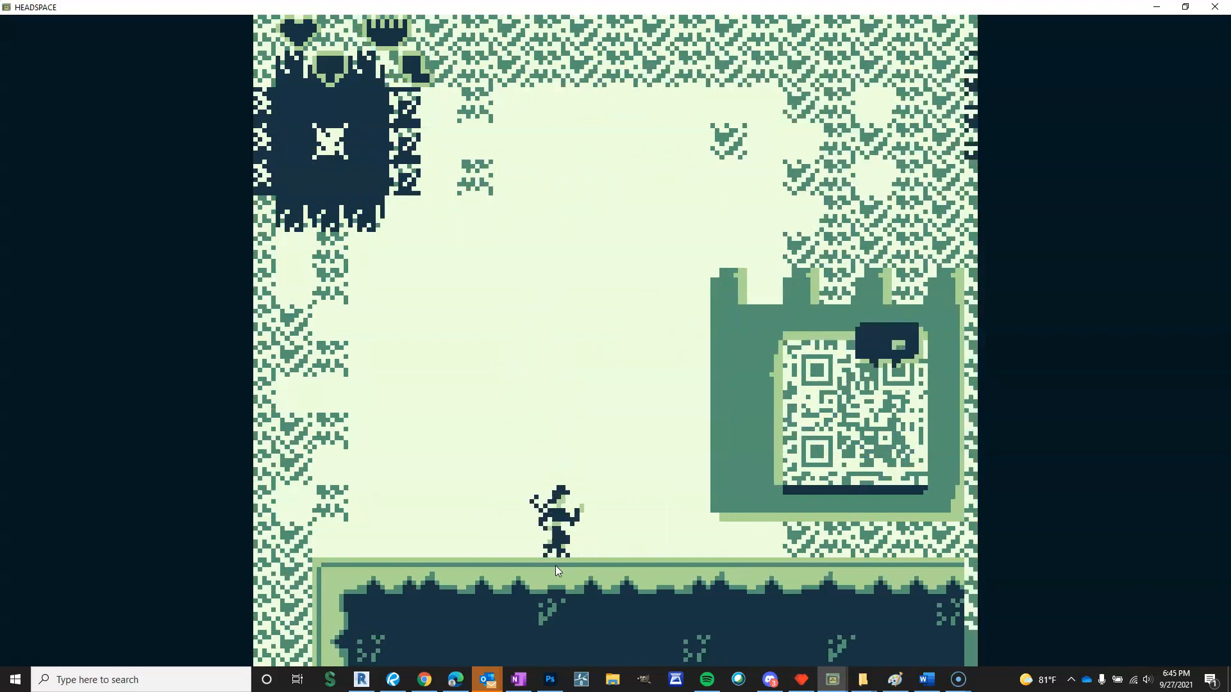
Fight the boss by jumping, dodging and shooting at him until his defeat dialogue starts
key(Right)
key(Up)
key(Right)
key(Left)
key(Left)
key(Up)
key(x)
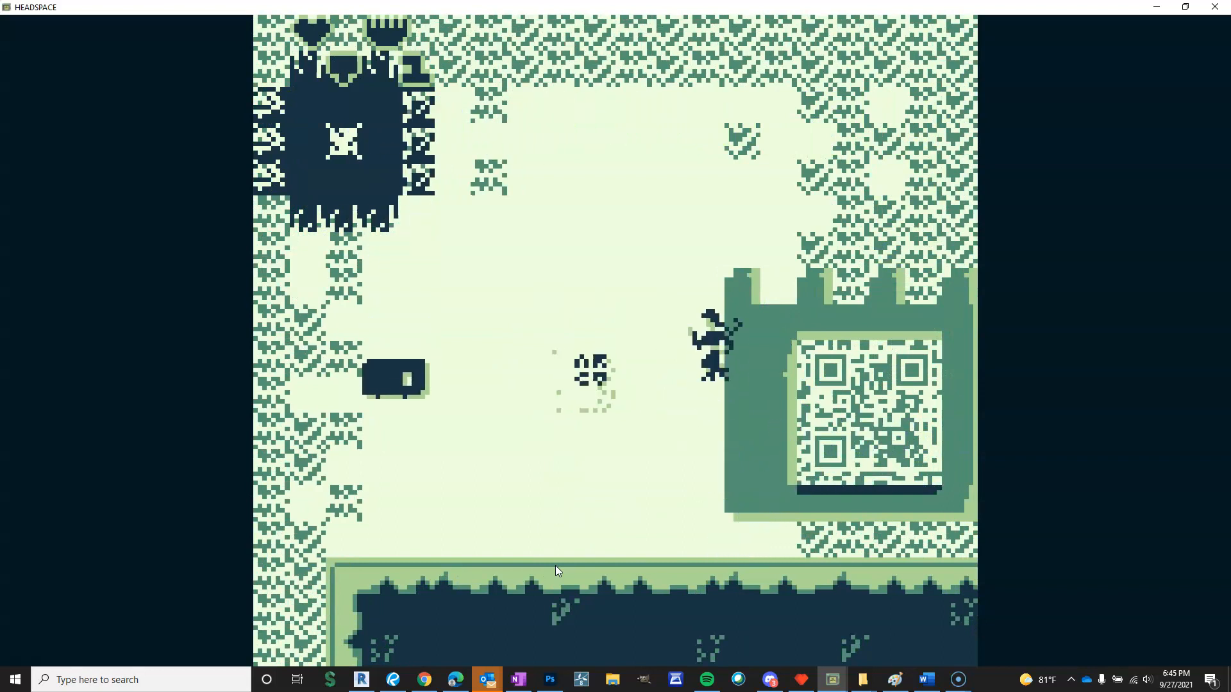
key(x)
key(Left)
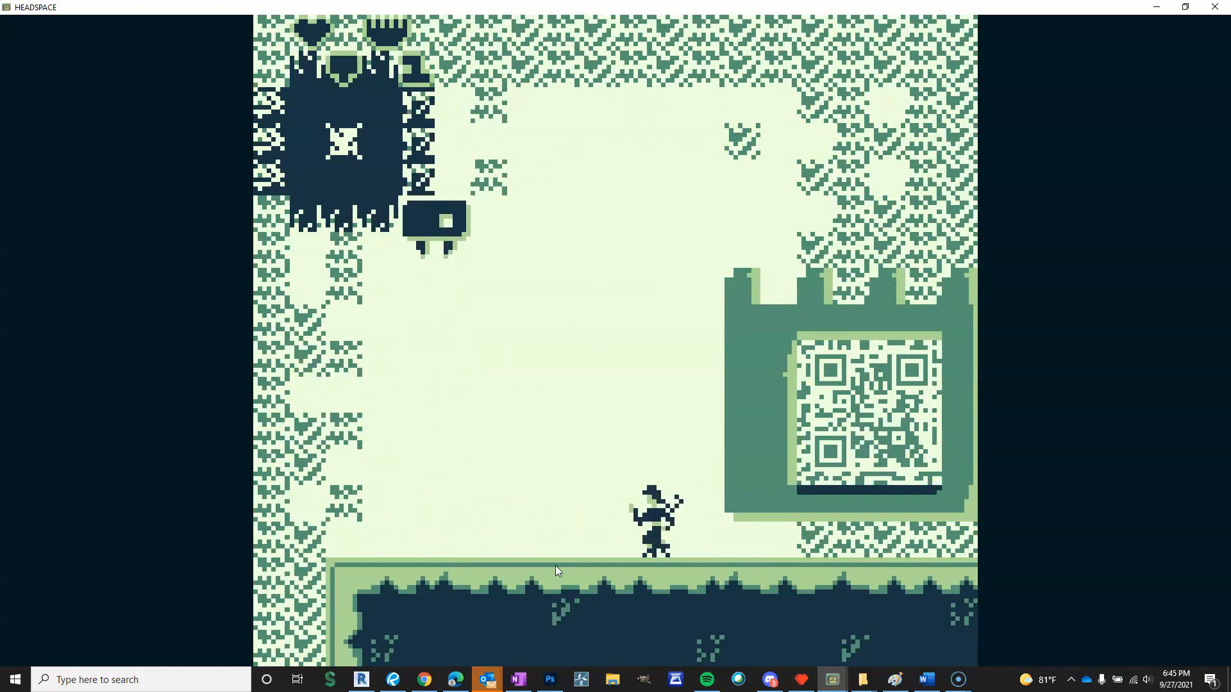
key(Right)
key(Up)
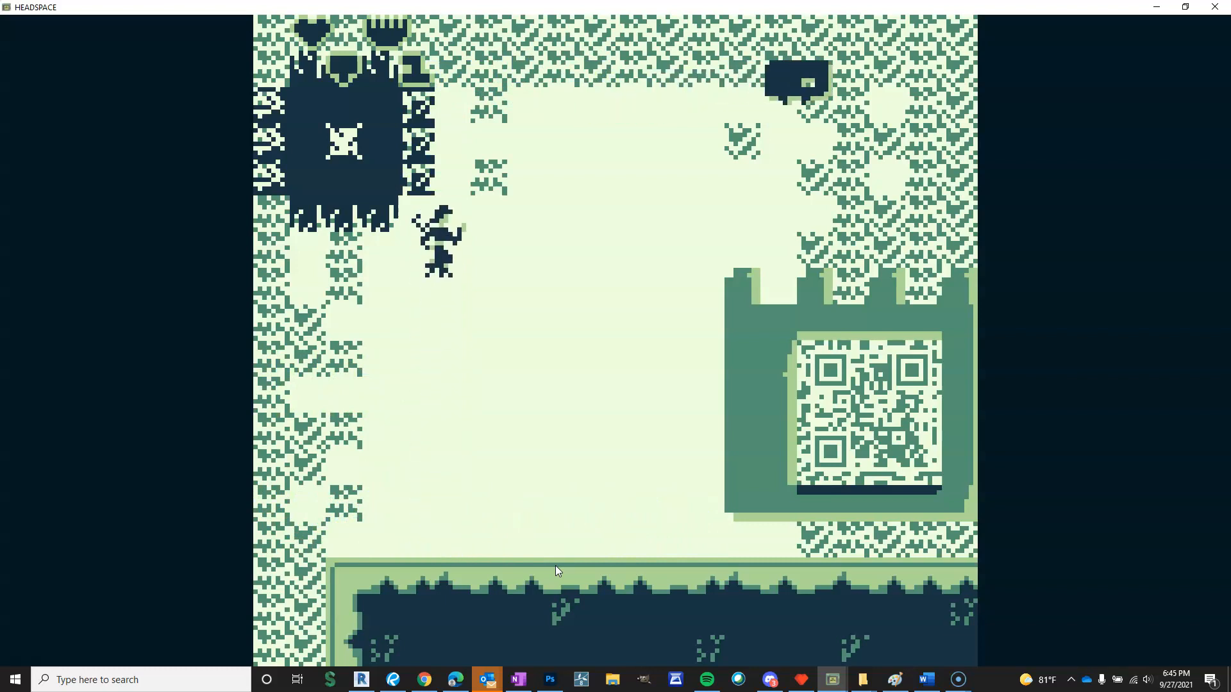
key(Up)
key(x)
key(Right)
key(Up)
key(Left)
key(x)
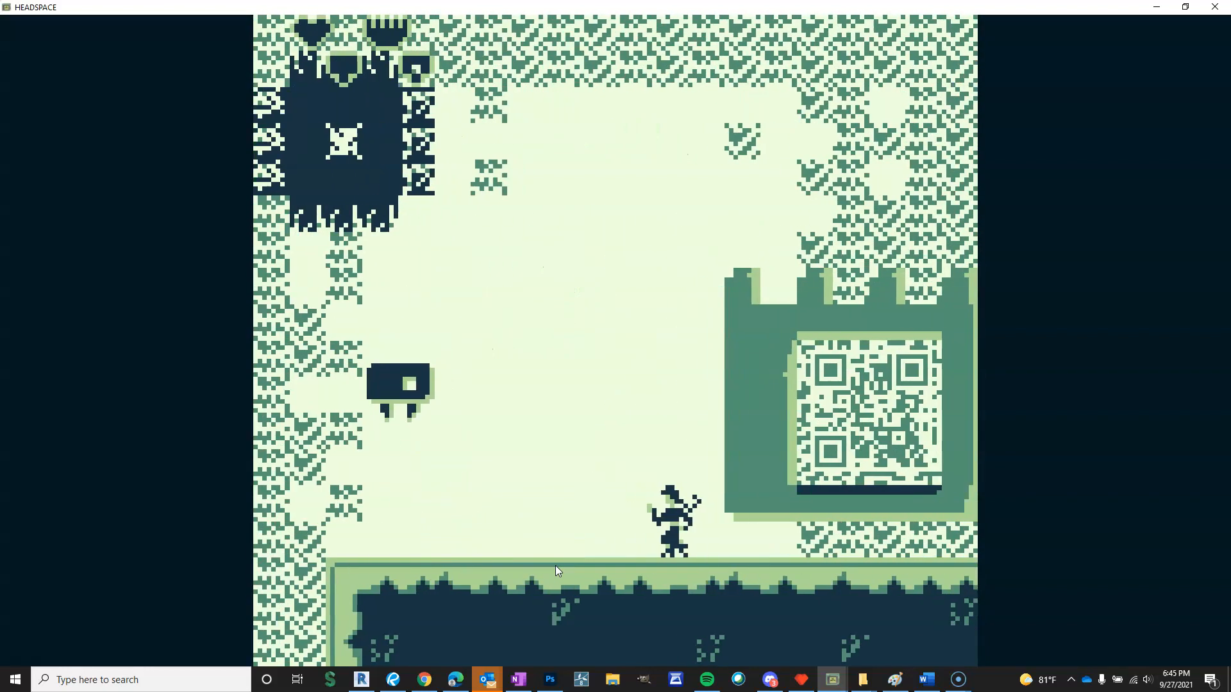
key(Right)
key(Right)
key(x)
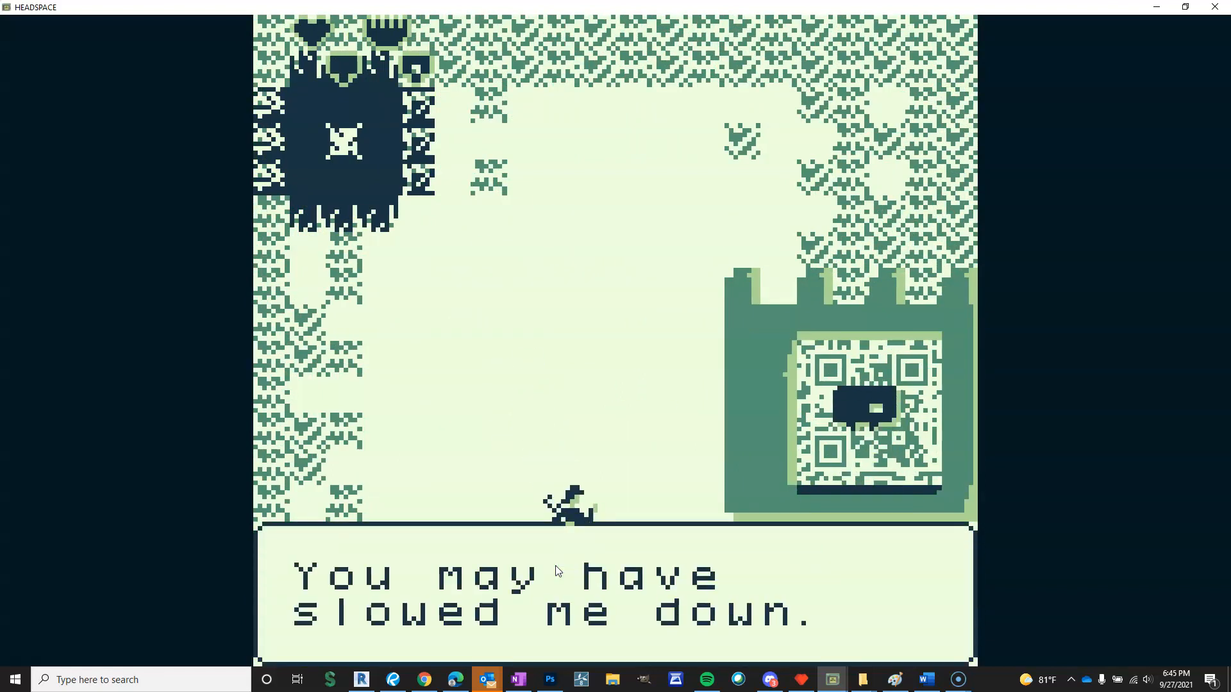
Advance through the boss's defeat dialogue and the message about the Cuban Deli, and return to the editor
key(x)
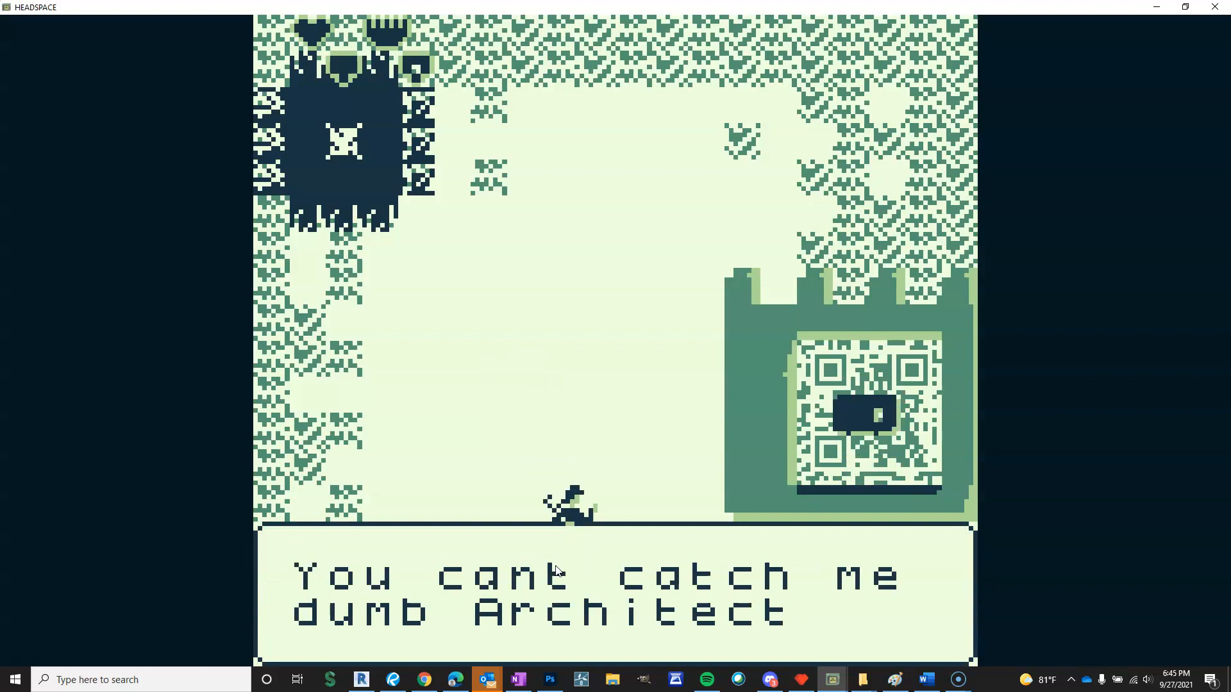
key(x)
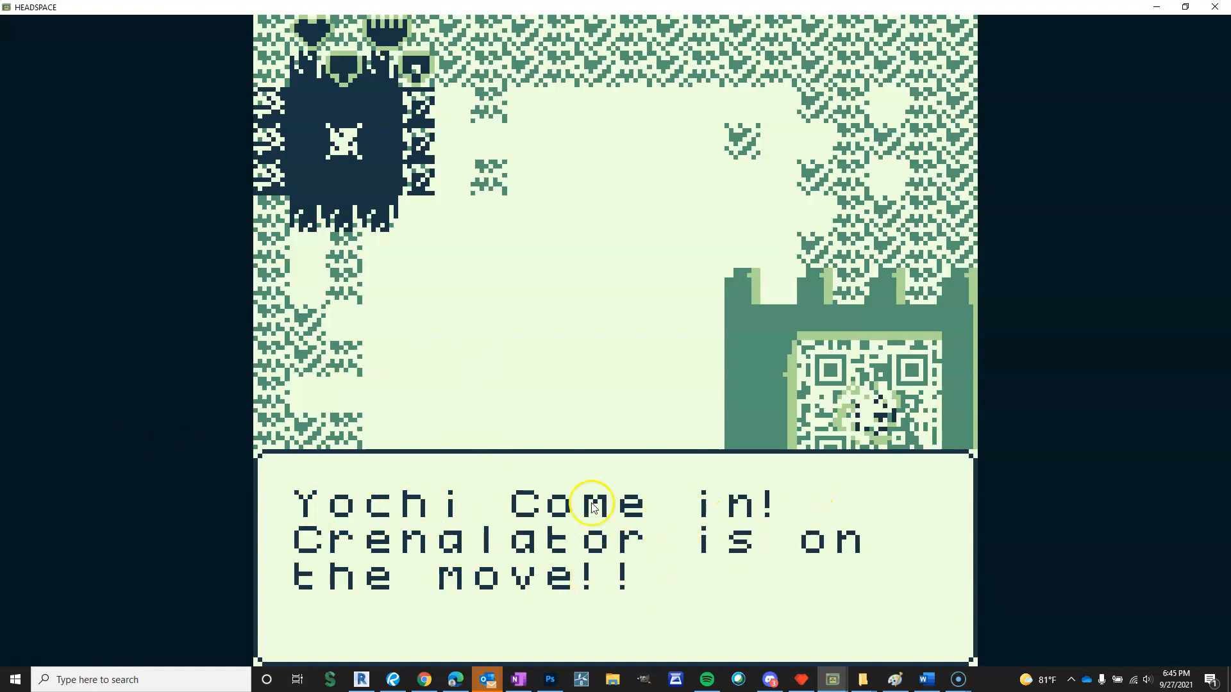
key(x)
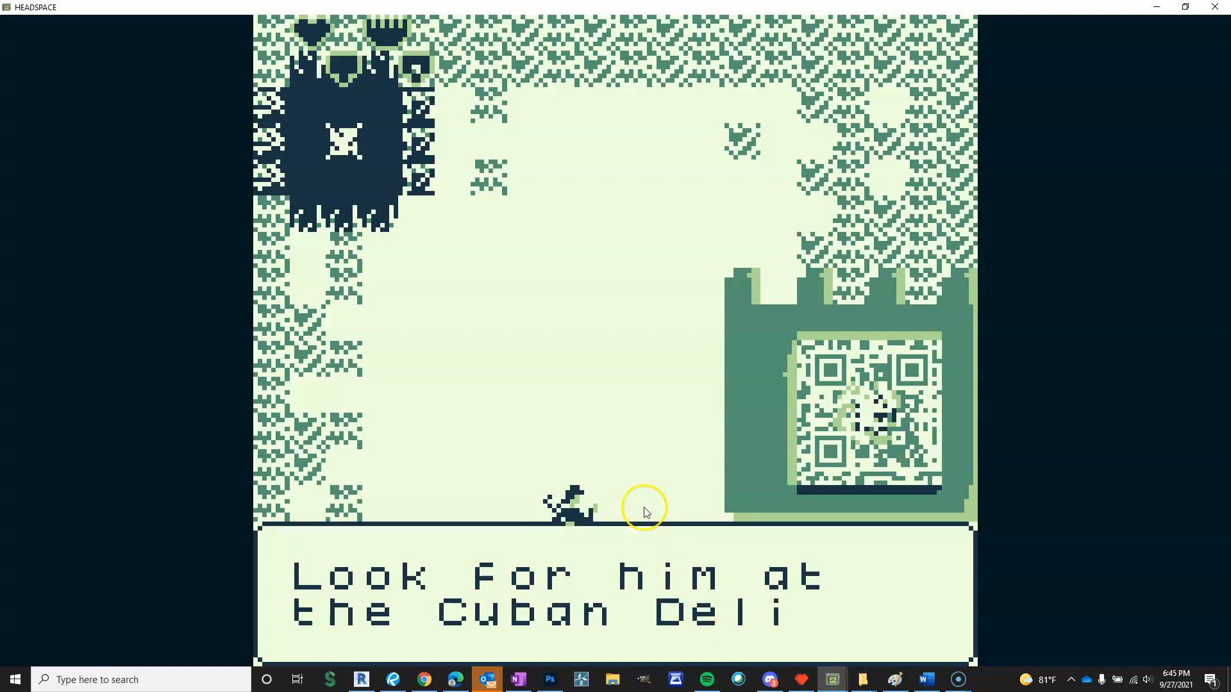
key(x)
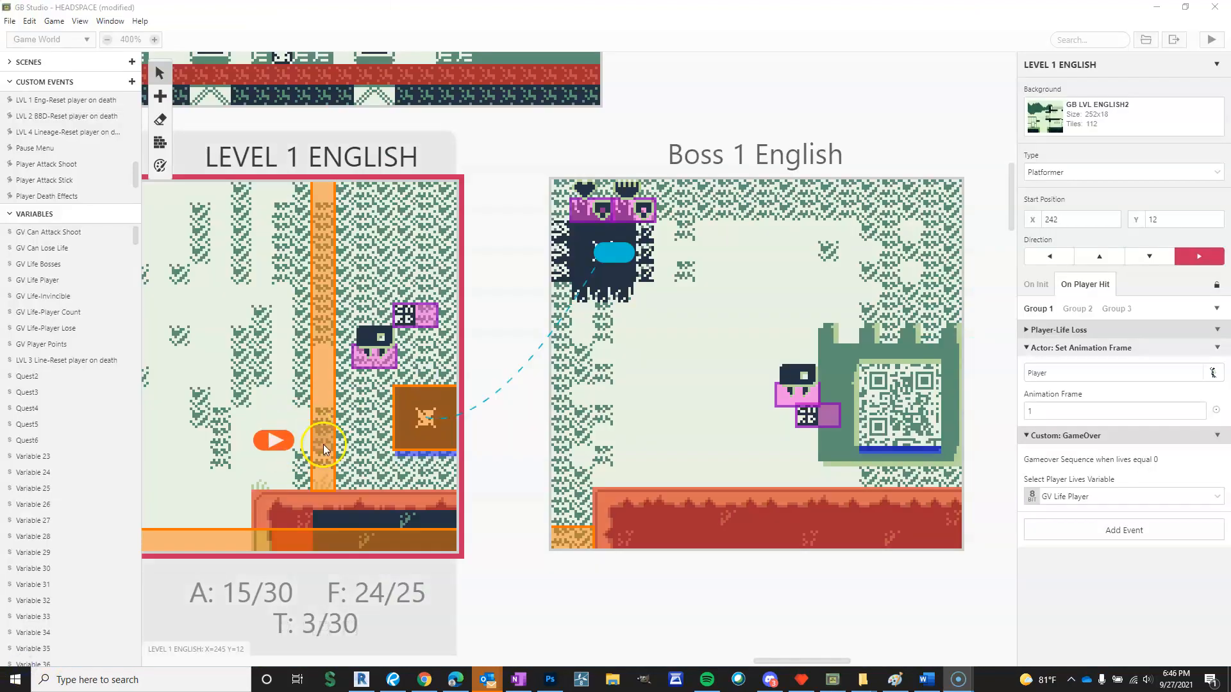
Examine the On Trigger script of Trigger Boss Escape Eng in Level 1 English, from the variable check through the actor events
click(323, 444)
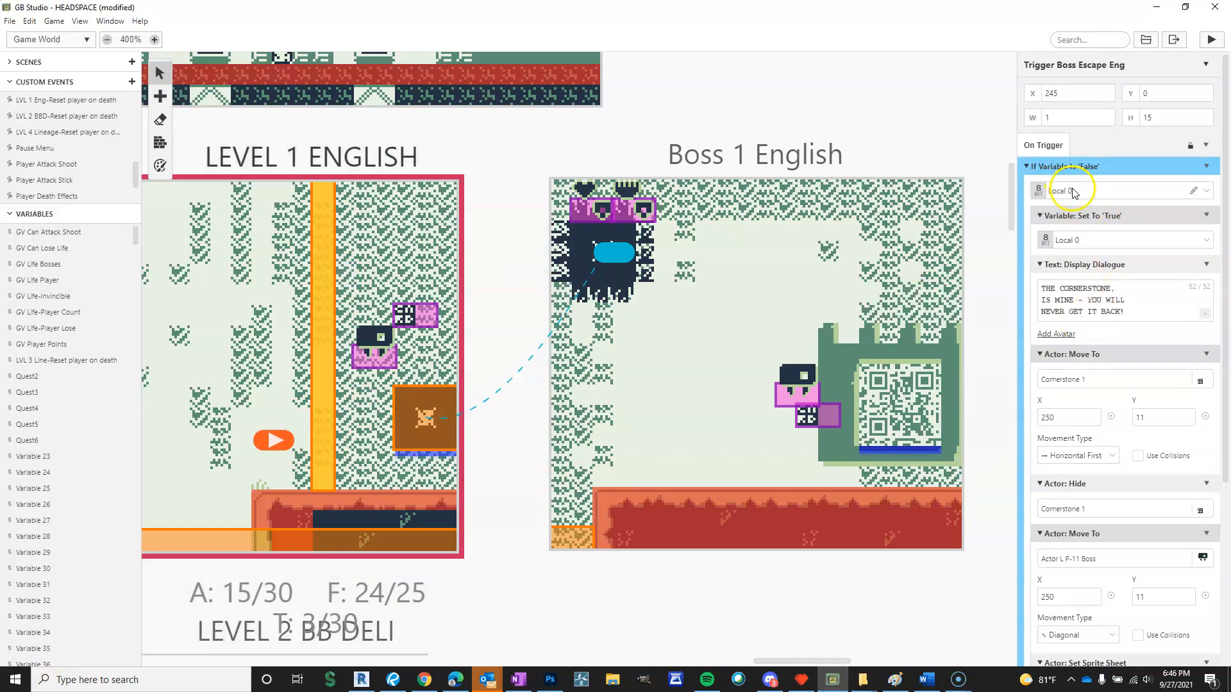
mouse_move(1115, 270)
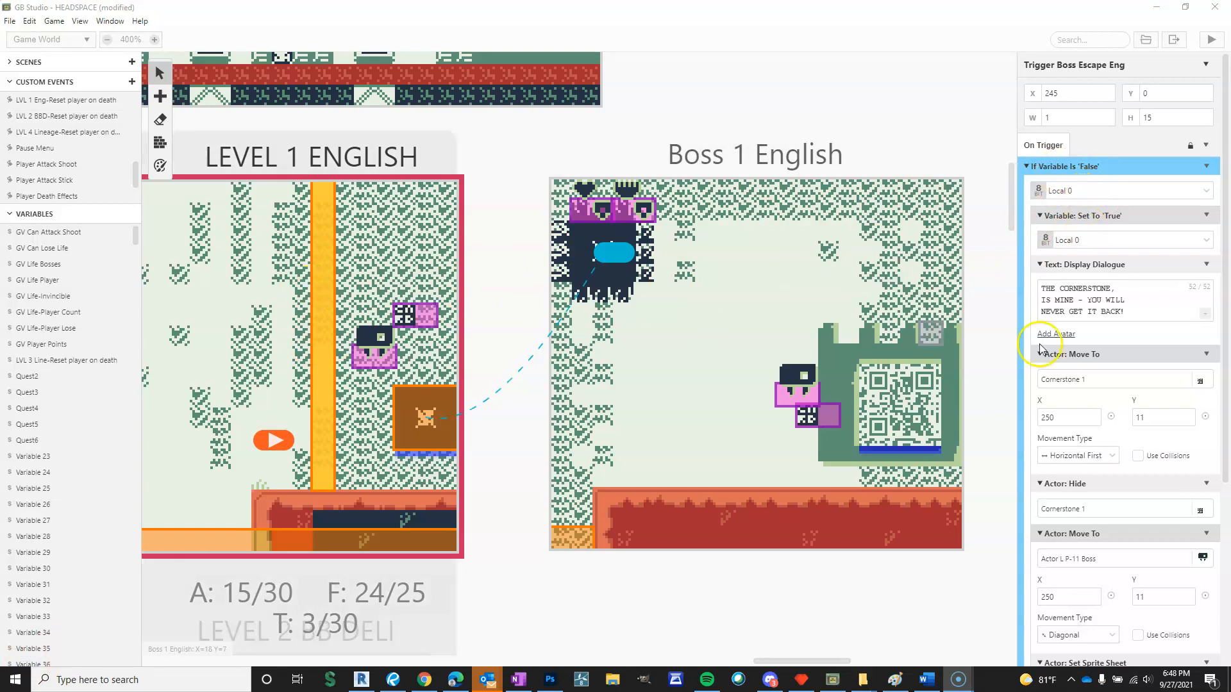
mouse_move(1053, 270)
mouse_move(1069, 293)
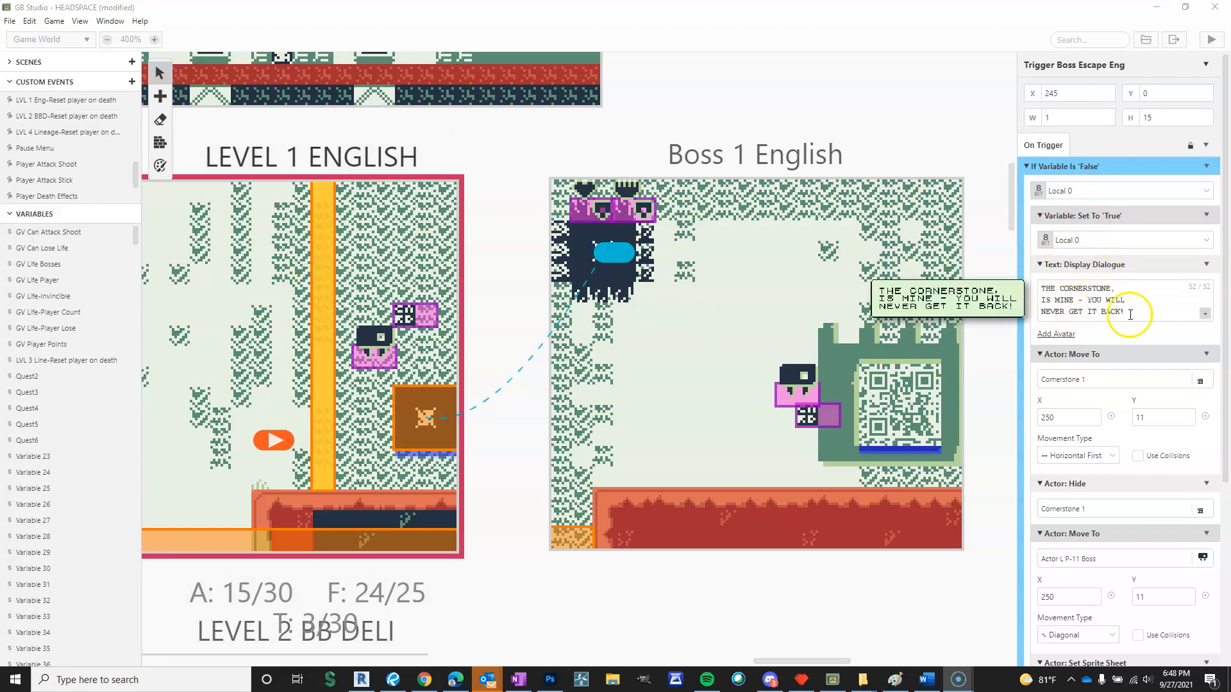
scroll(1083, 289, down, 2)
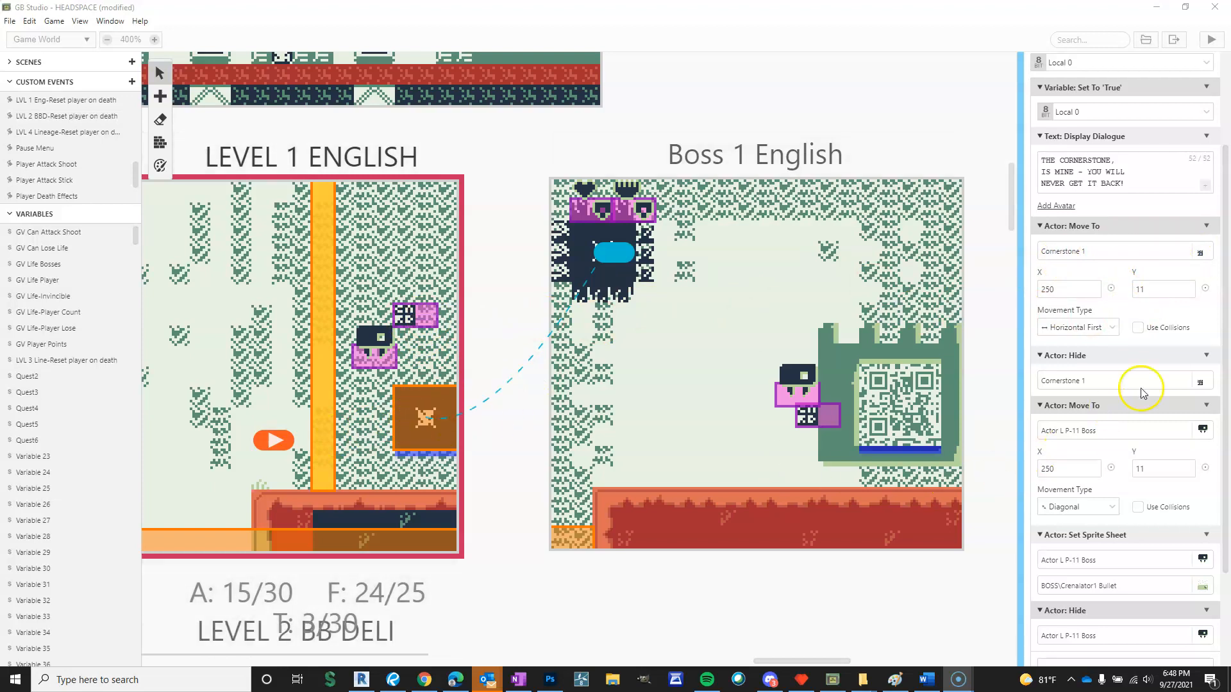
scroll(1201, 388, down, 1)
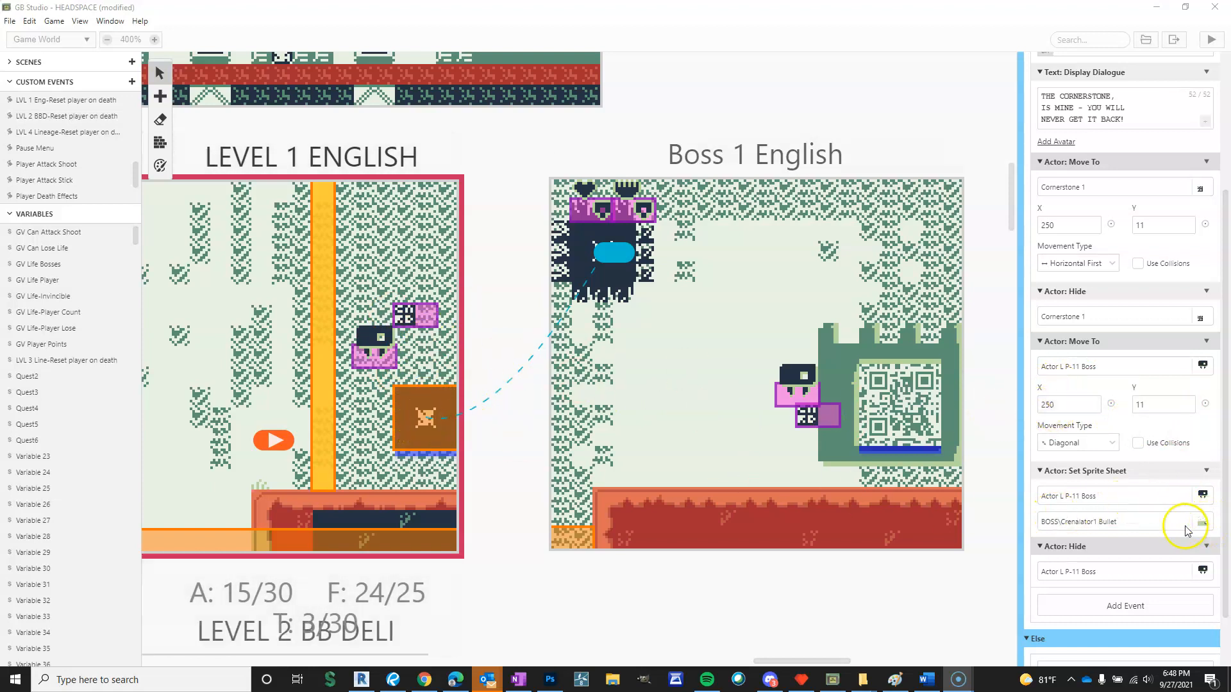
scroll(1121, 478, down, 1)
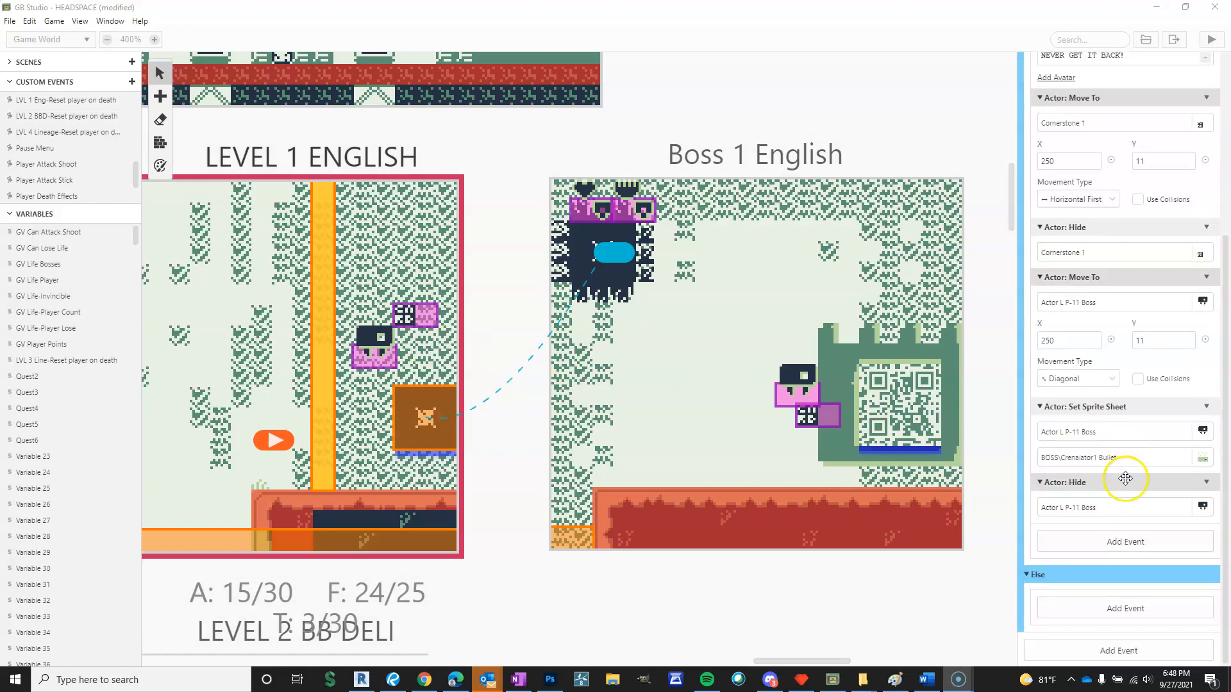
Try EFFECT\portal as the boss actor's sprite sheet in the Set Sprite Sheet event, and restore BOSS\Crenalator1 Bullet
click(1202, 460)
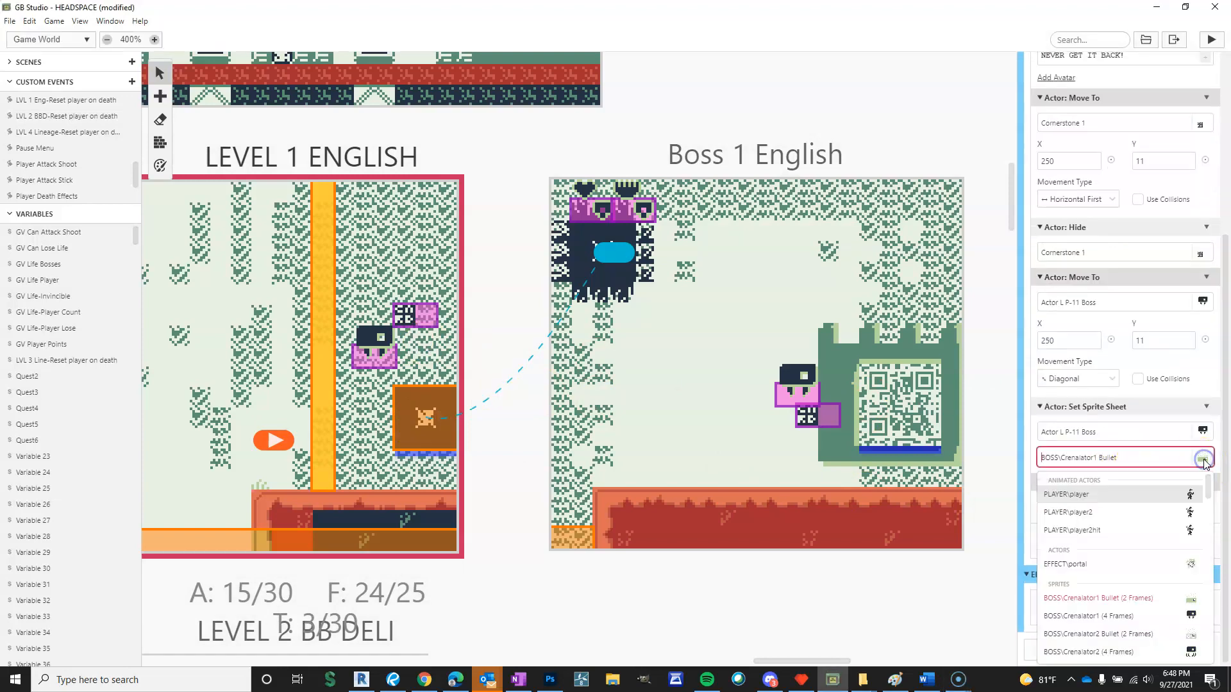
click(1191, 565)
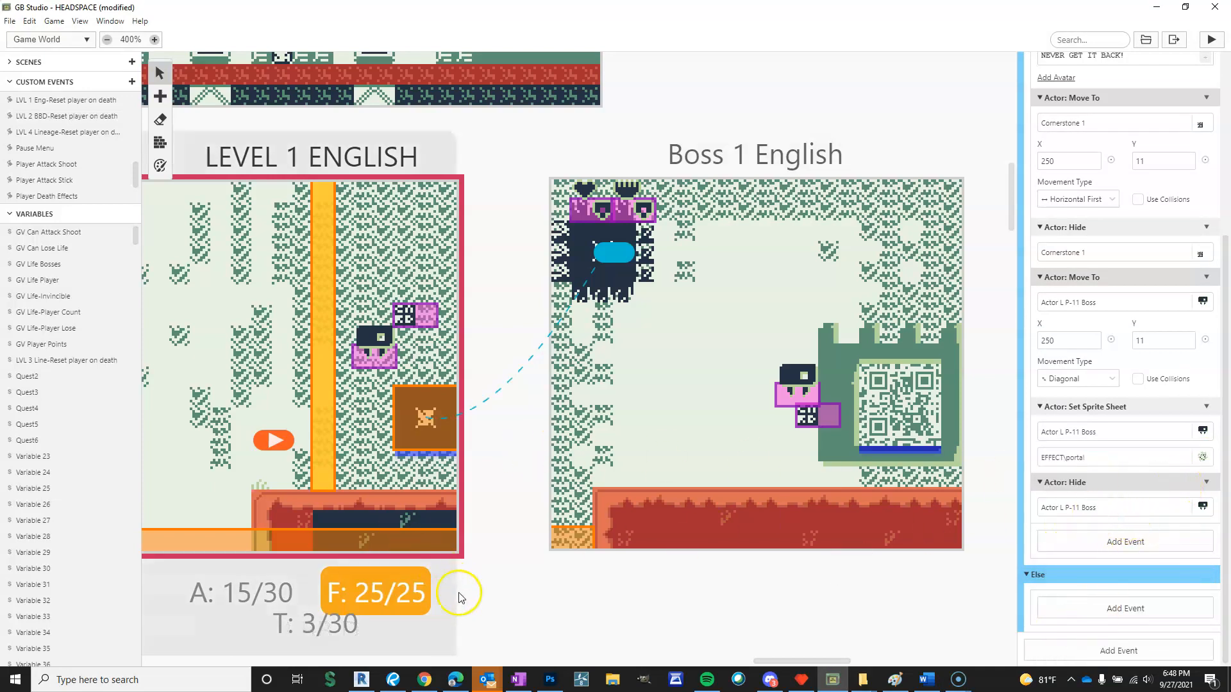
click(1201, 459)
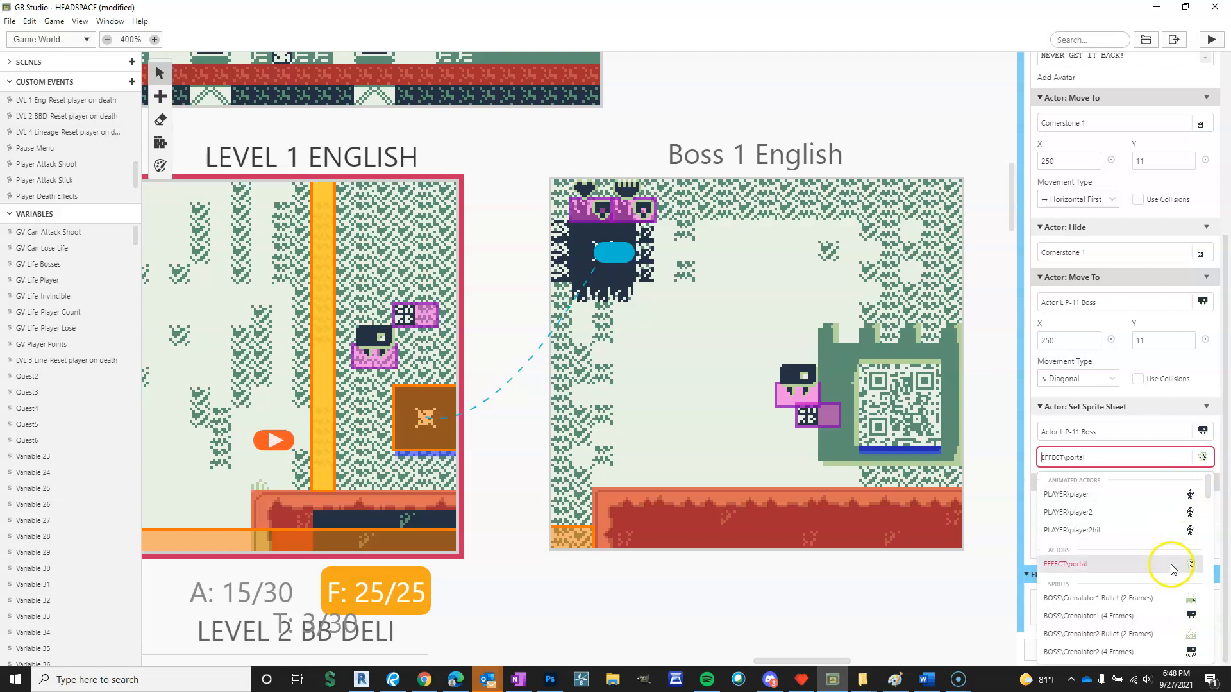
scroll(1165, 550, down, 1)
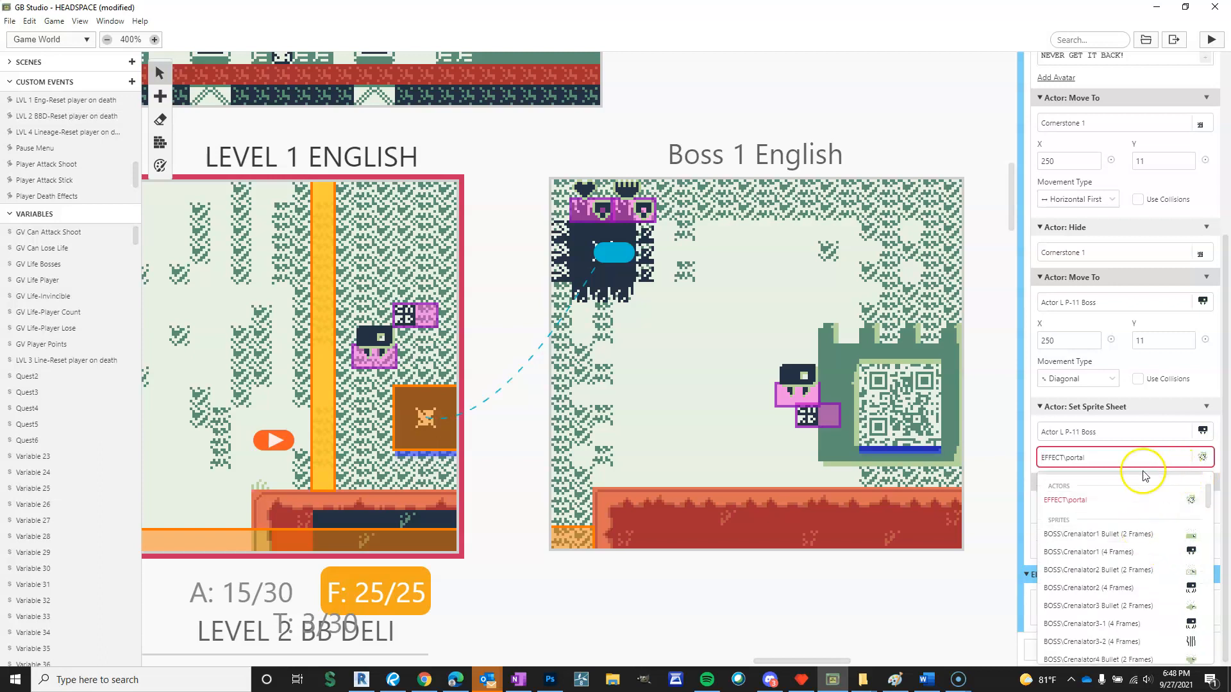
click(1187, 533)
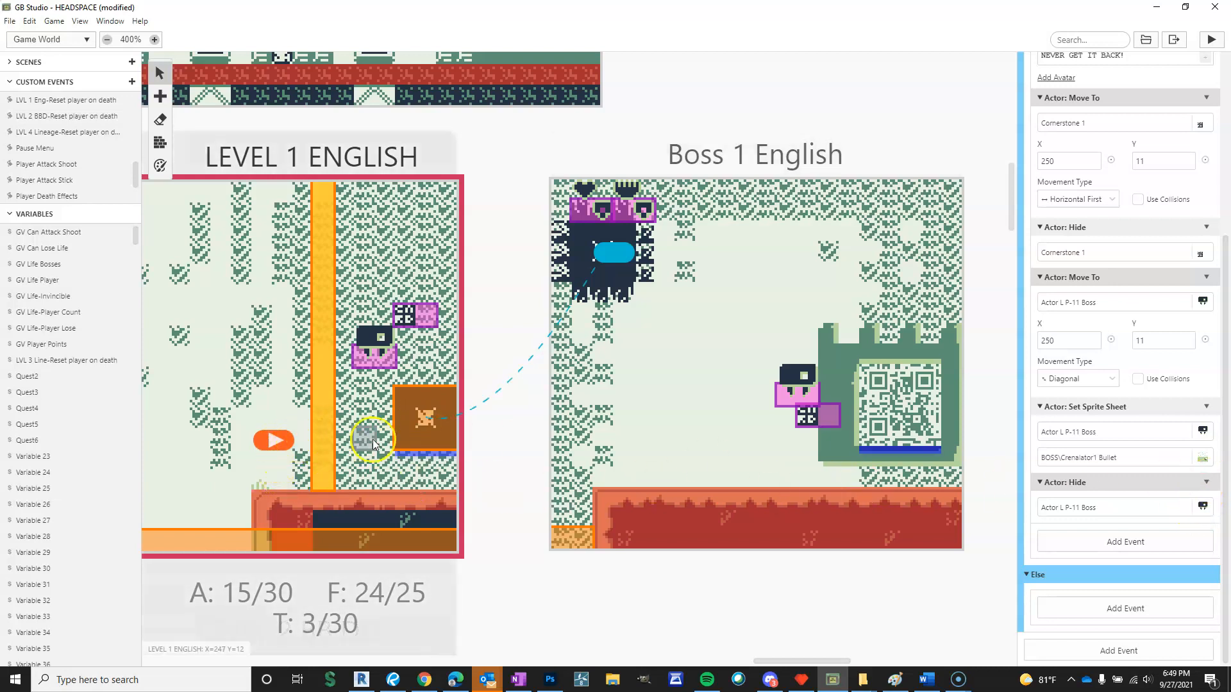
Review the Portal 1 trigger's script, including its camera shake, sound, fade and scene change events, and deselect it
click(413, 433)
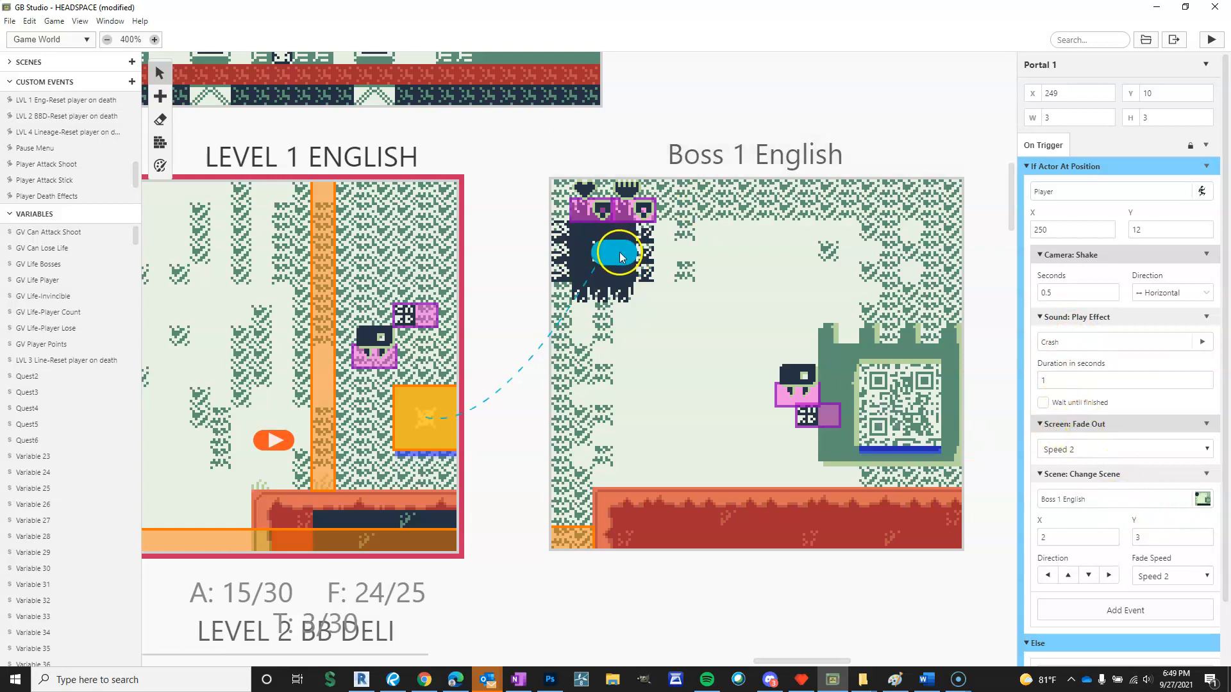
scroll(1183, 493, down, 2)
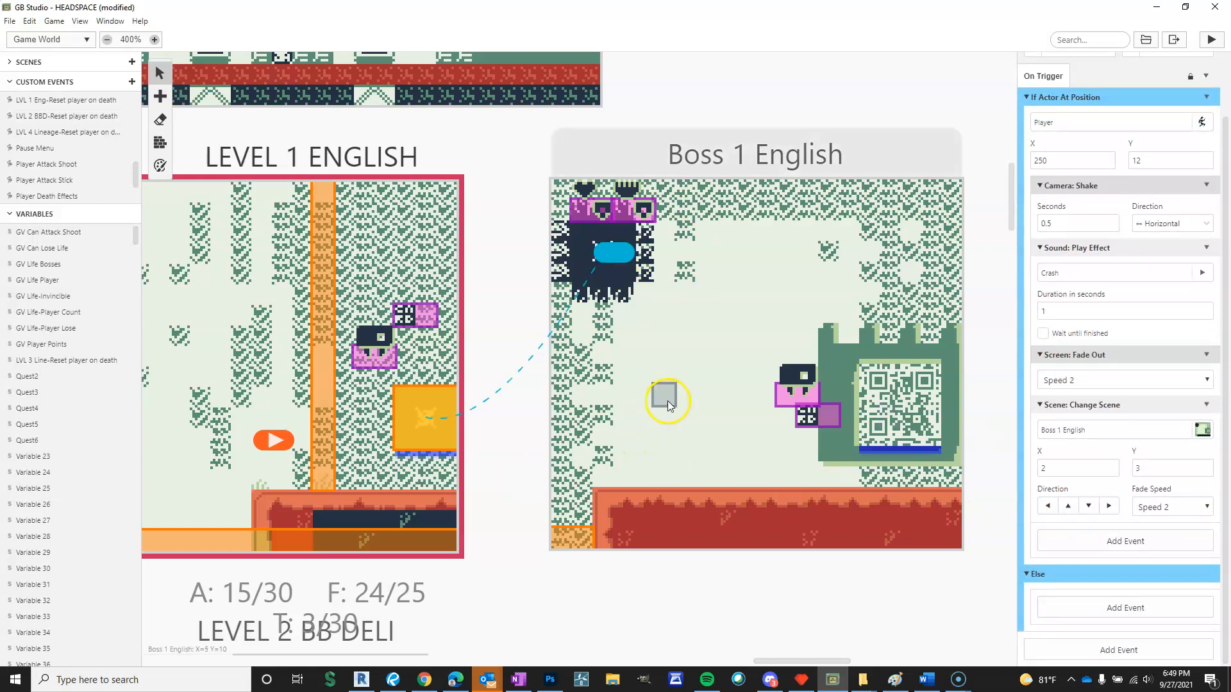
click(772, 89)
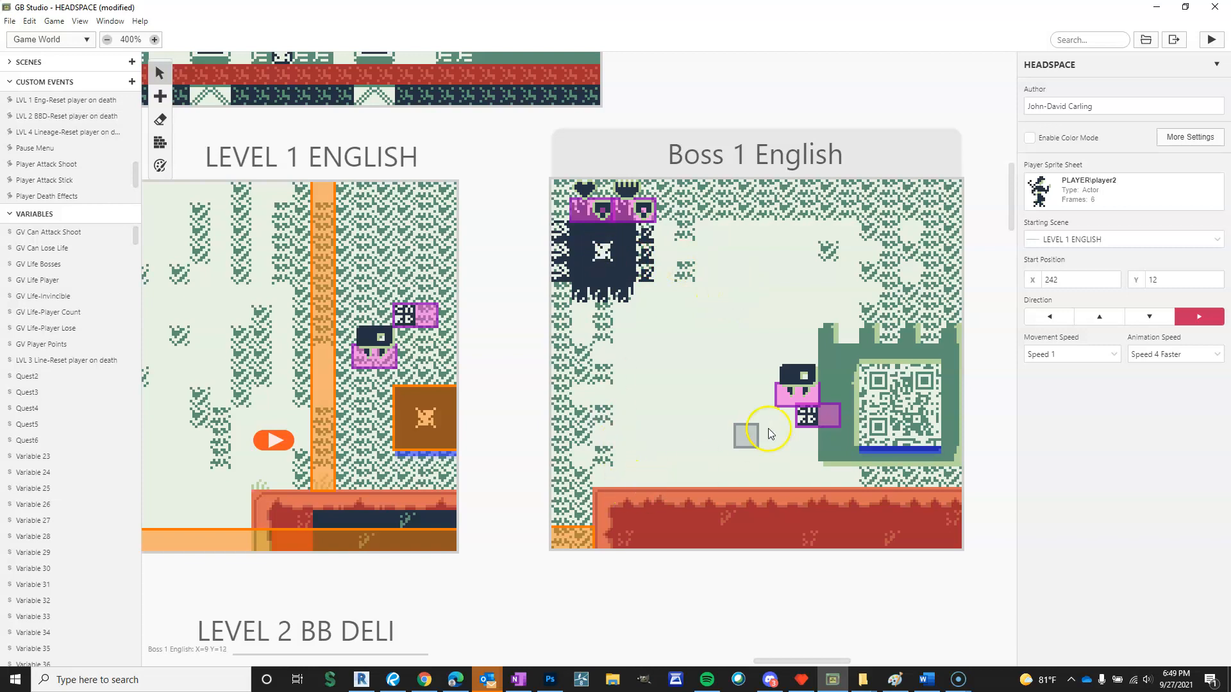
Open the On Init script of the Boss 1 English scene
click(822, 159)
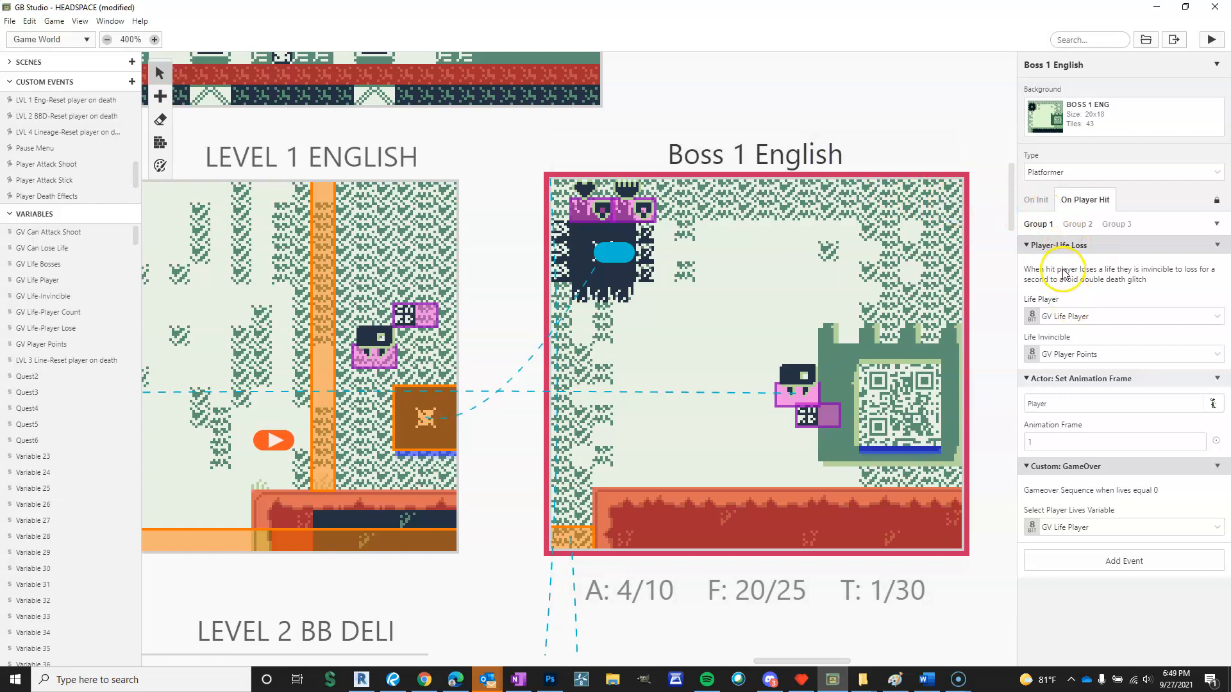
click(1036, 201)
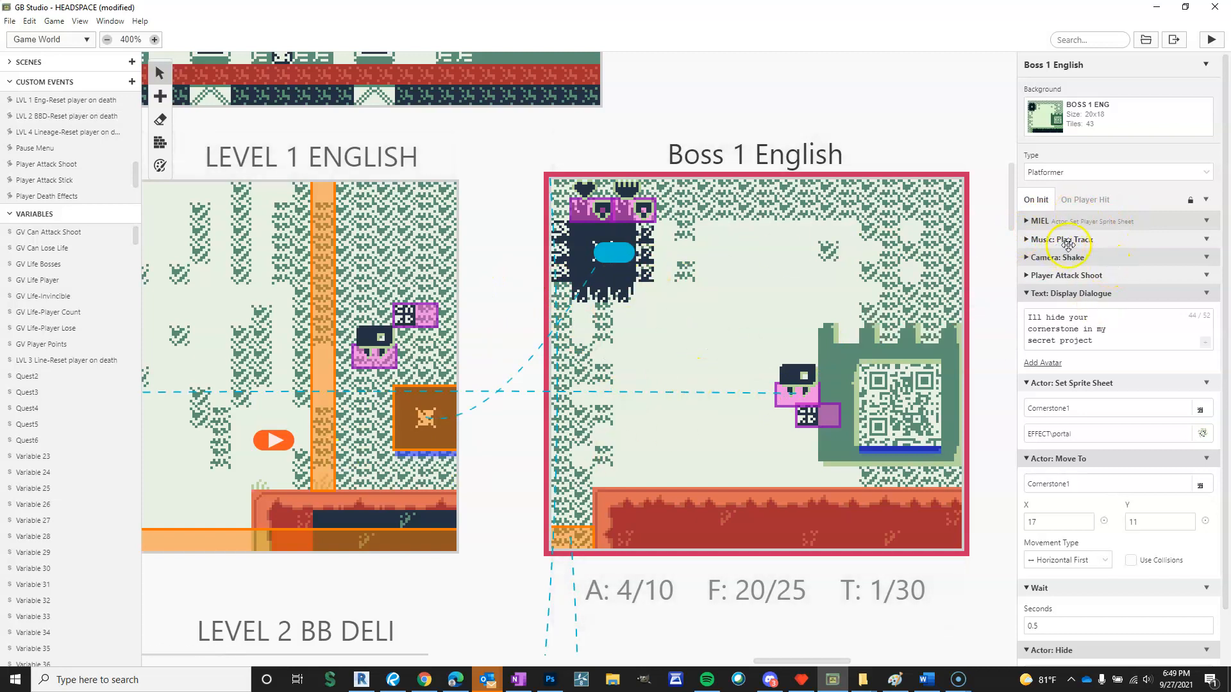
click(23, 663)
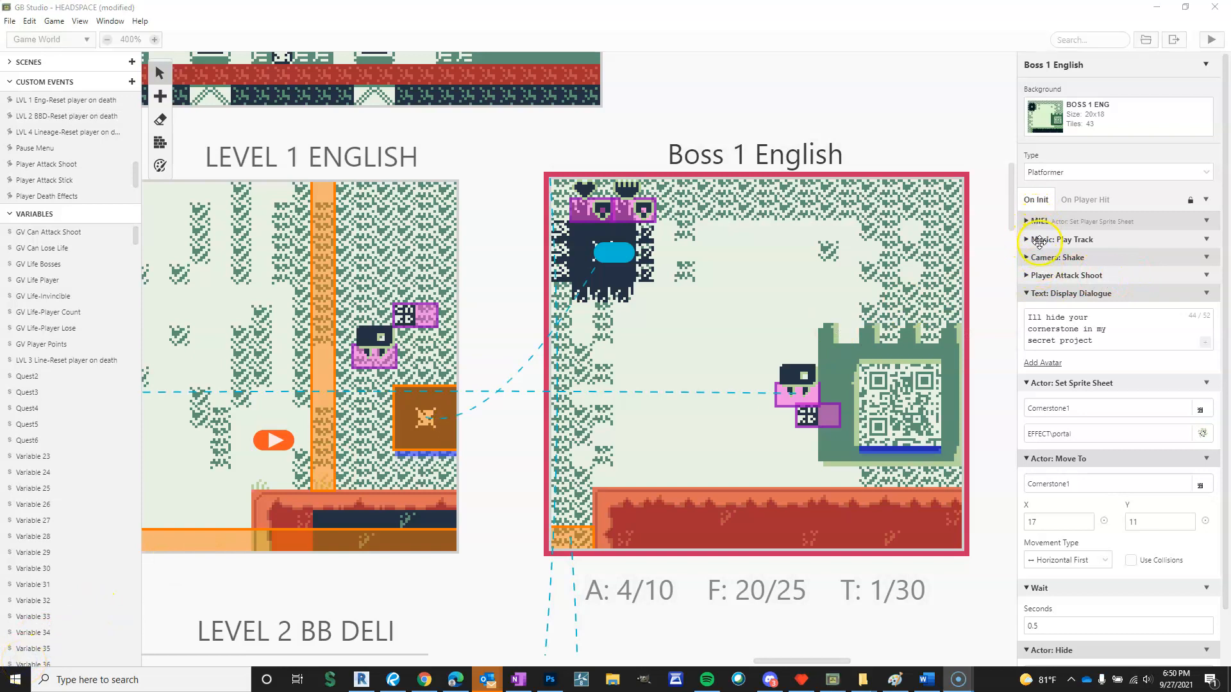
Open the Player Attack Shoot custom event and examine its script, from the projectile launches back to its parameters
click(1209, 278)
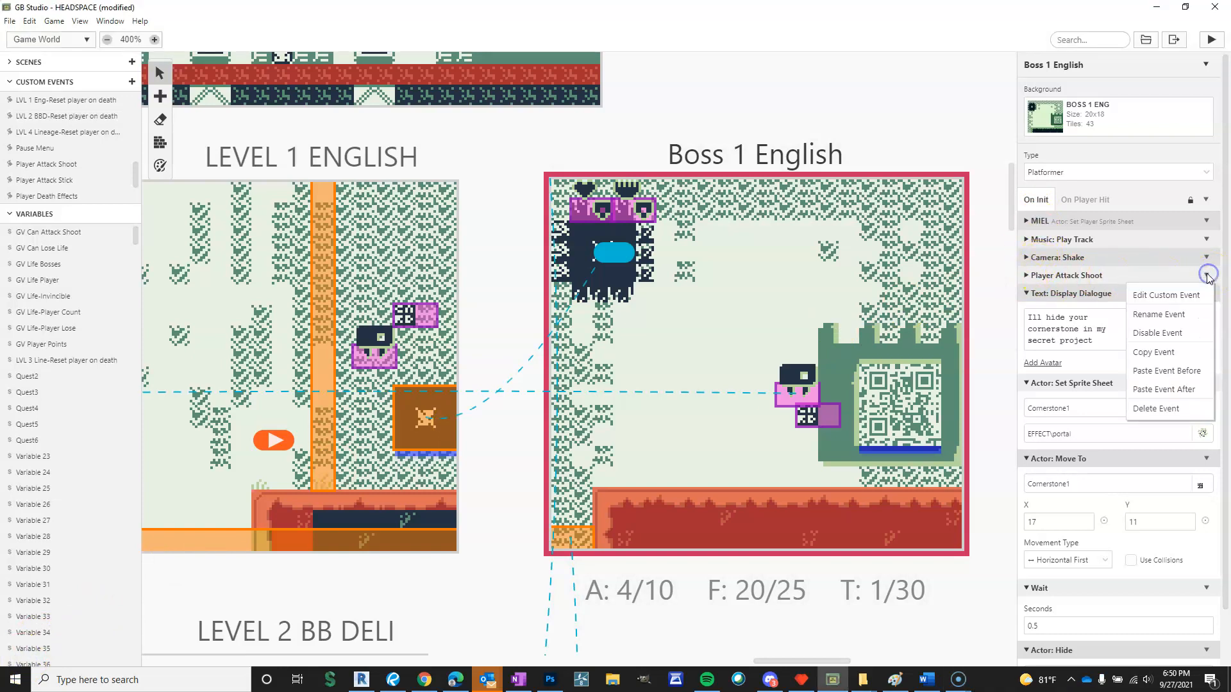
click(1150, 274)
scroll(1082, 419, down, 10)
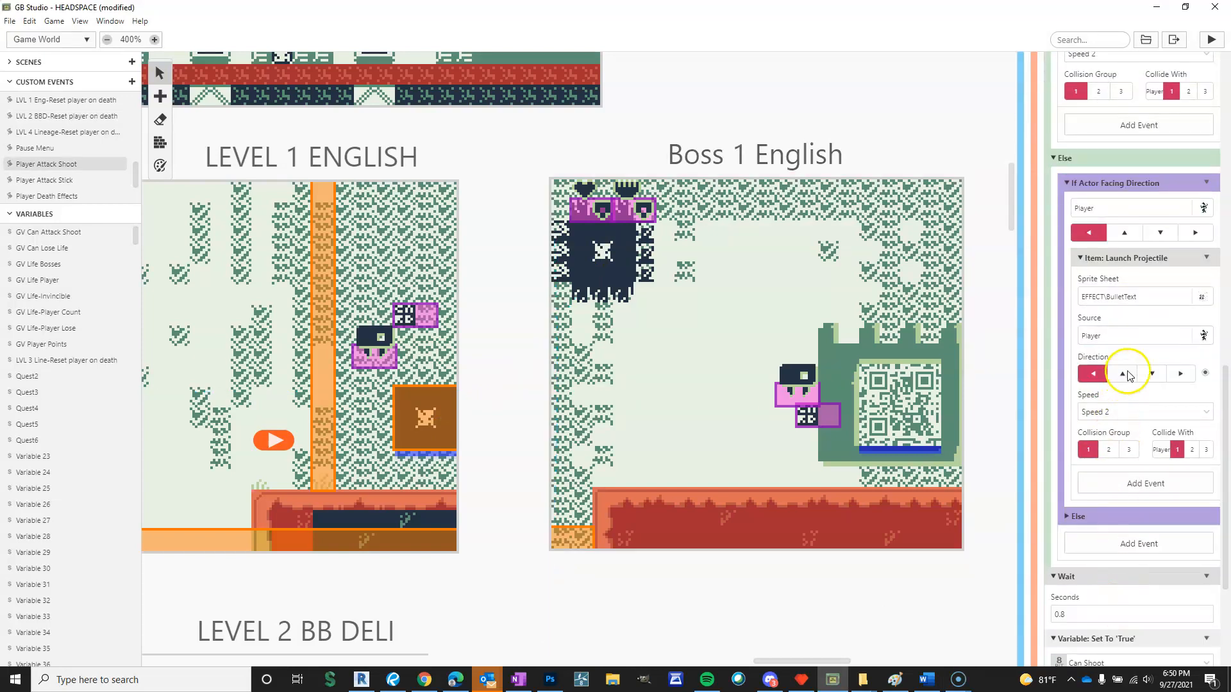
scroll(1092, 356, down, 2)
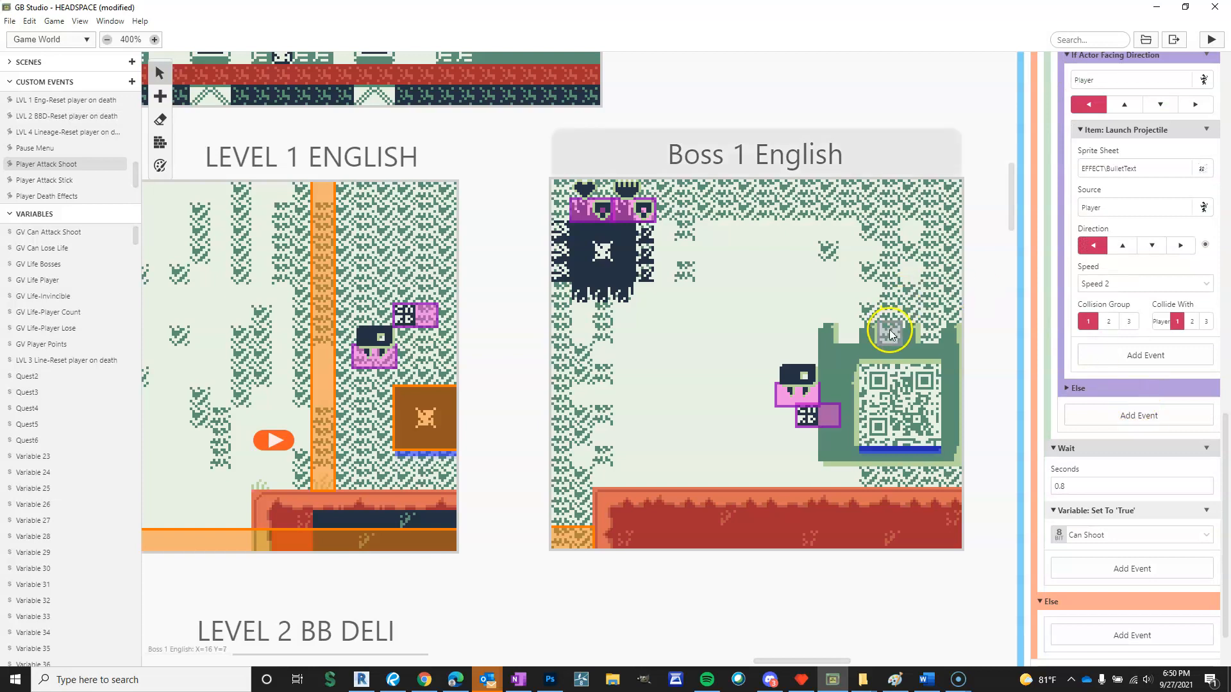
scroll(1128, 320, up, 4)
scroll(1112, 232, up, 10)
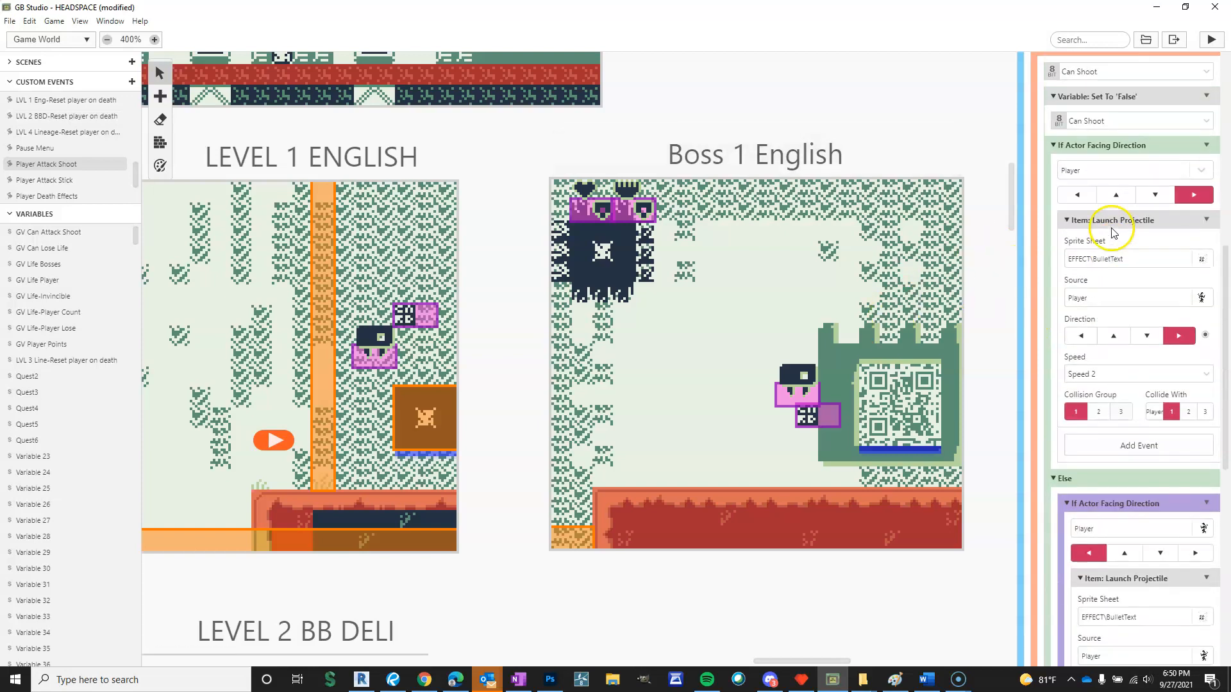
scroll(1102, 250, up, 1)
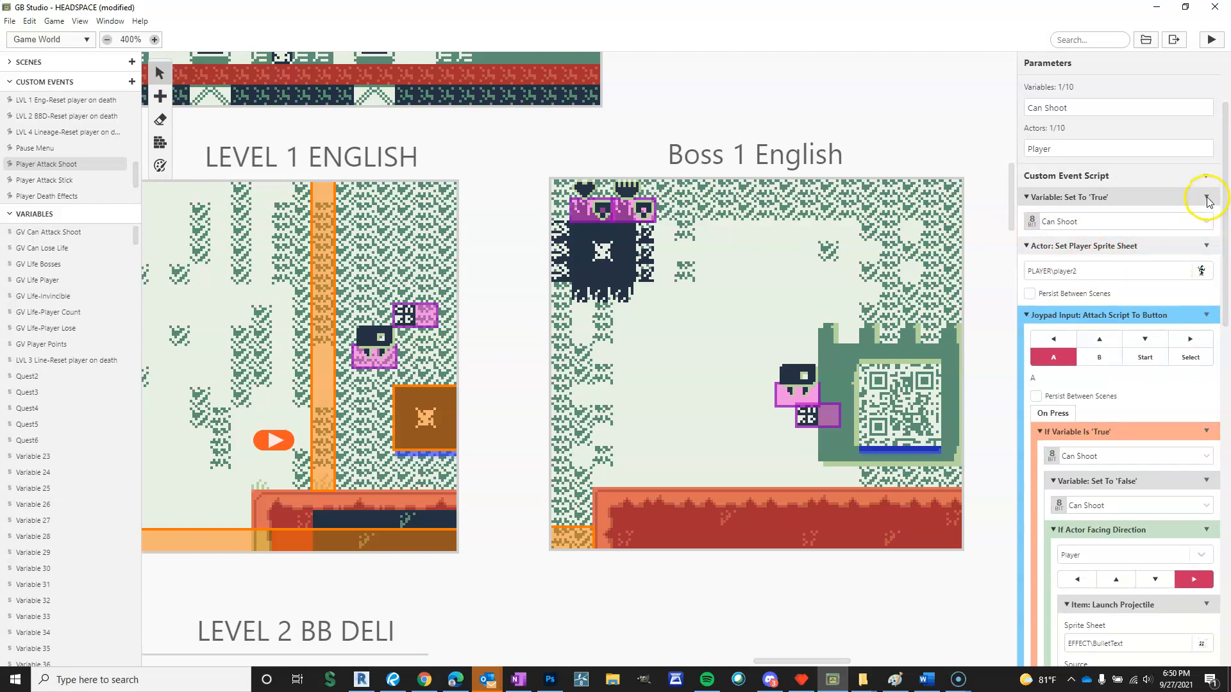
Return to the Boss 1 English scene and review its On Init events, from the dialogue through the Cornerstone1 actor events
click(661, 408)
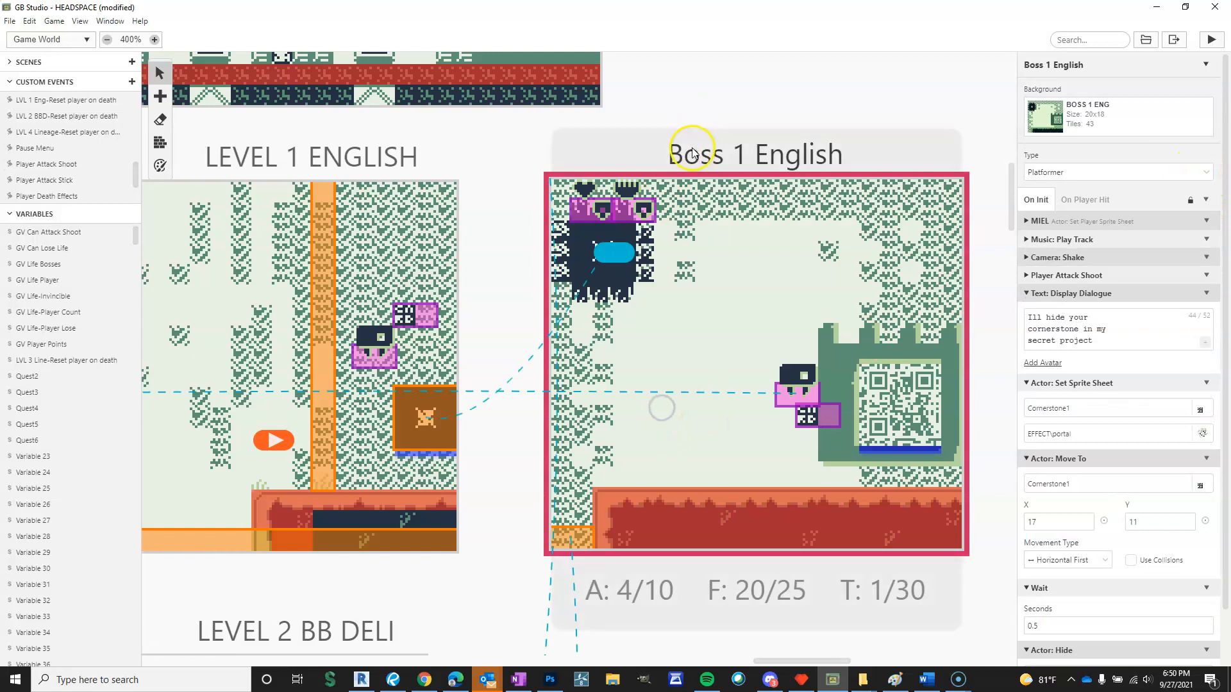
mouse_move(1059, 296)
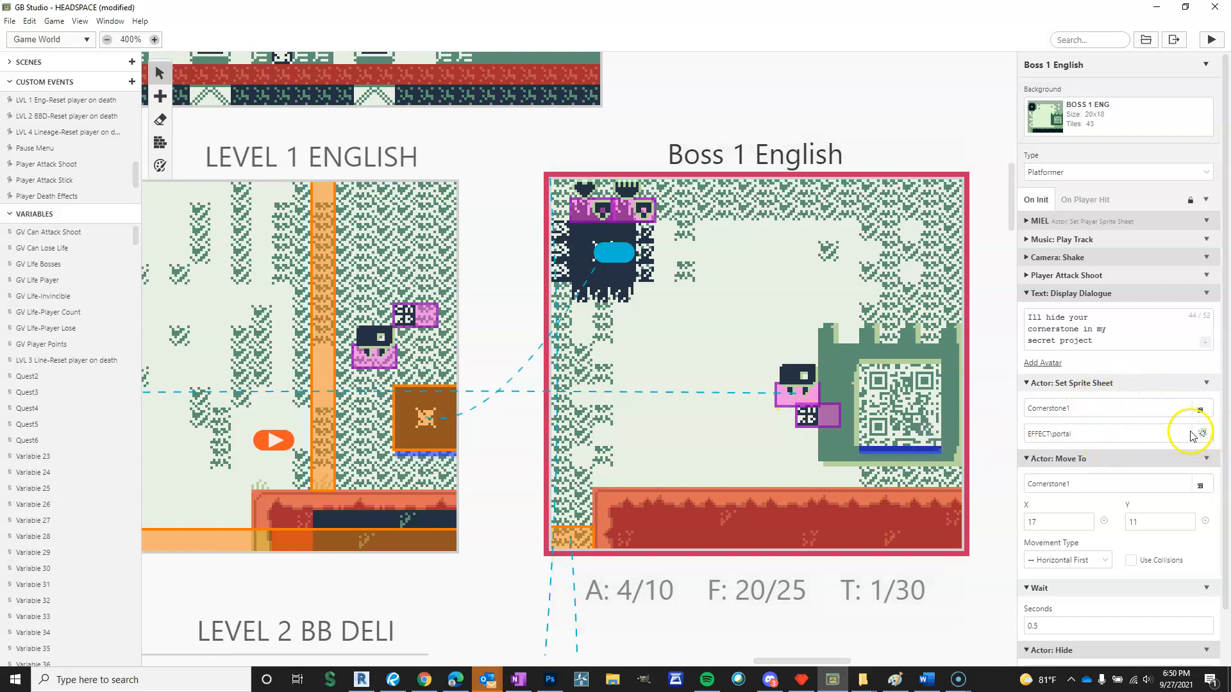
scroll(920, 399, down, 1)
scroll(1196, 439, down, 1)
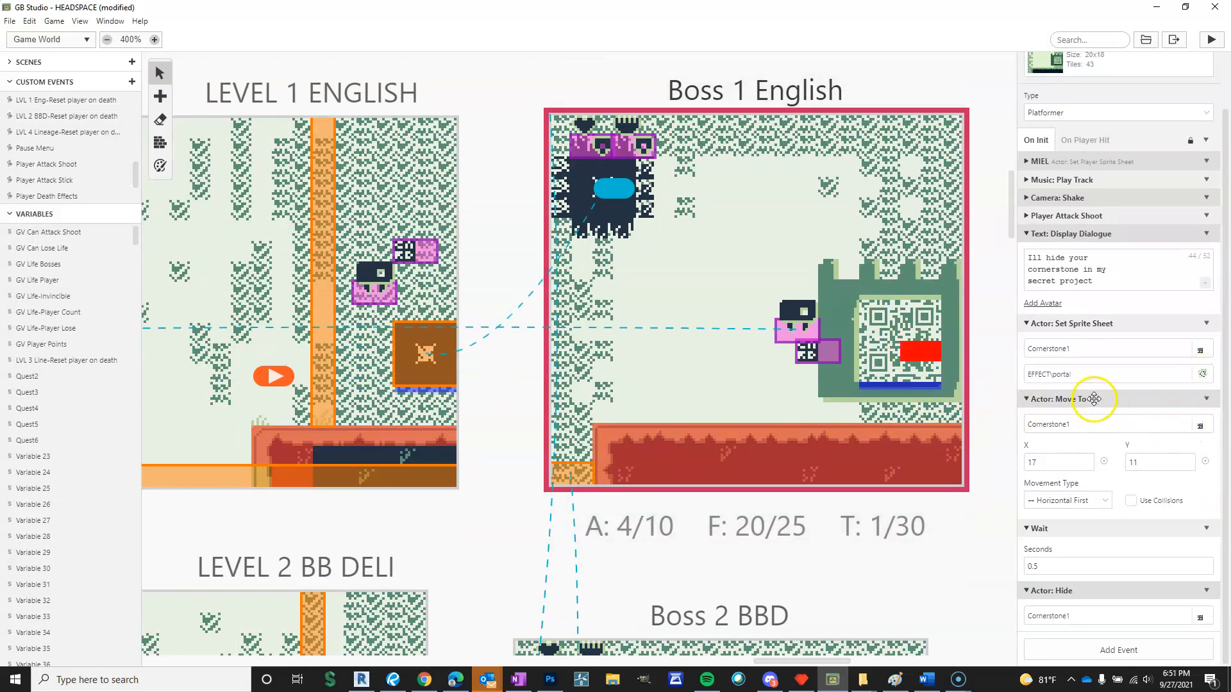
scroll(1093, 323, up, 1)
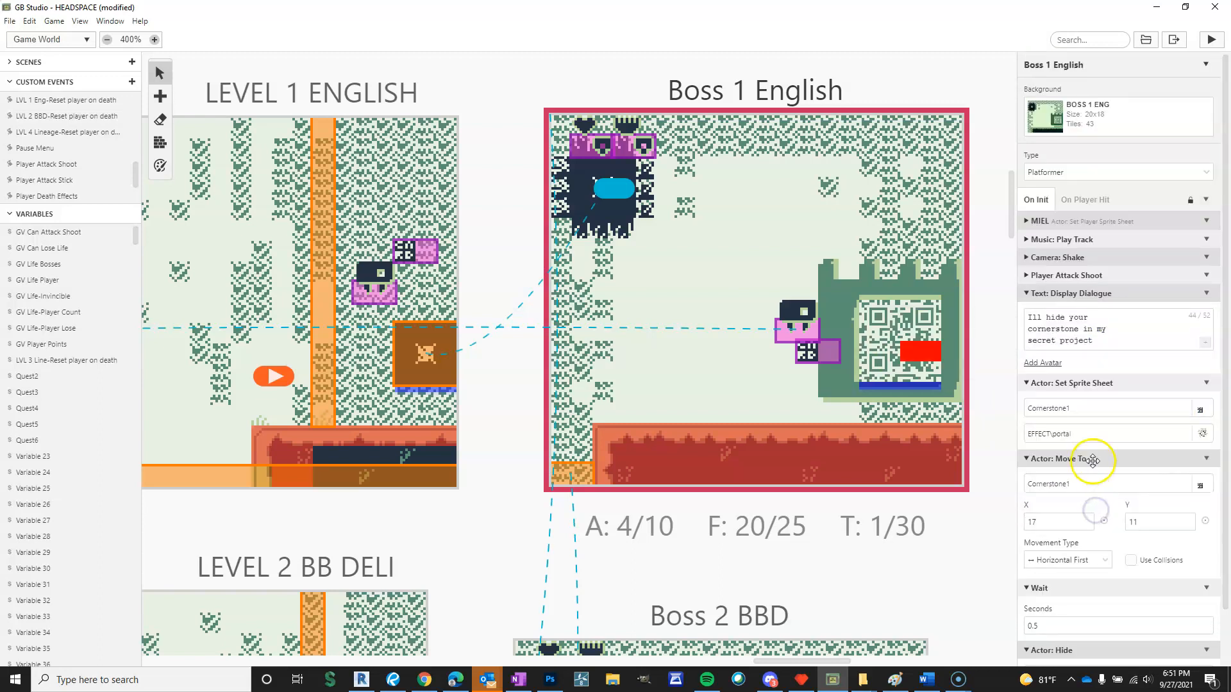
scroll(1105, 376, down, 1)
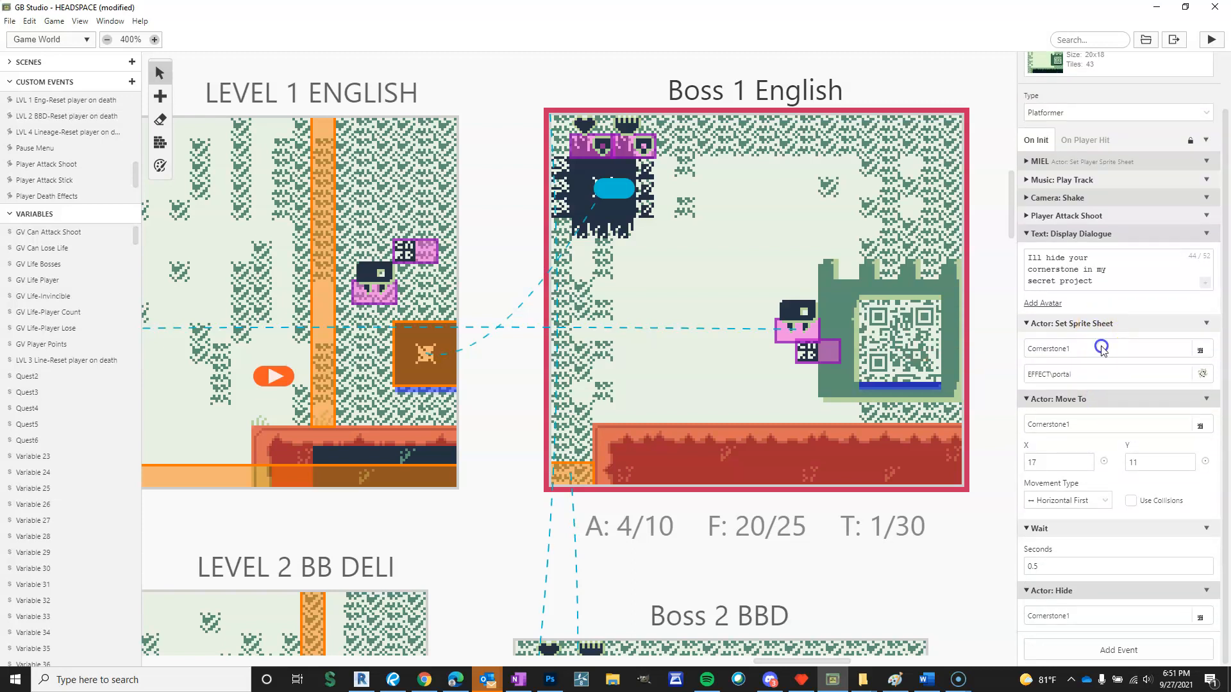
Move the Actor: Move To event ahead of Actor: Set Sprite Sheet in the Boss 1 English On Init script and collapse both
scroll(1100, 348, up, 1)
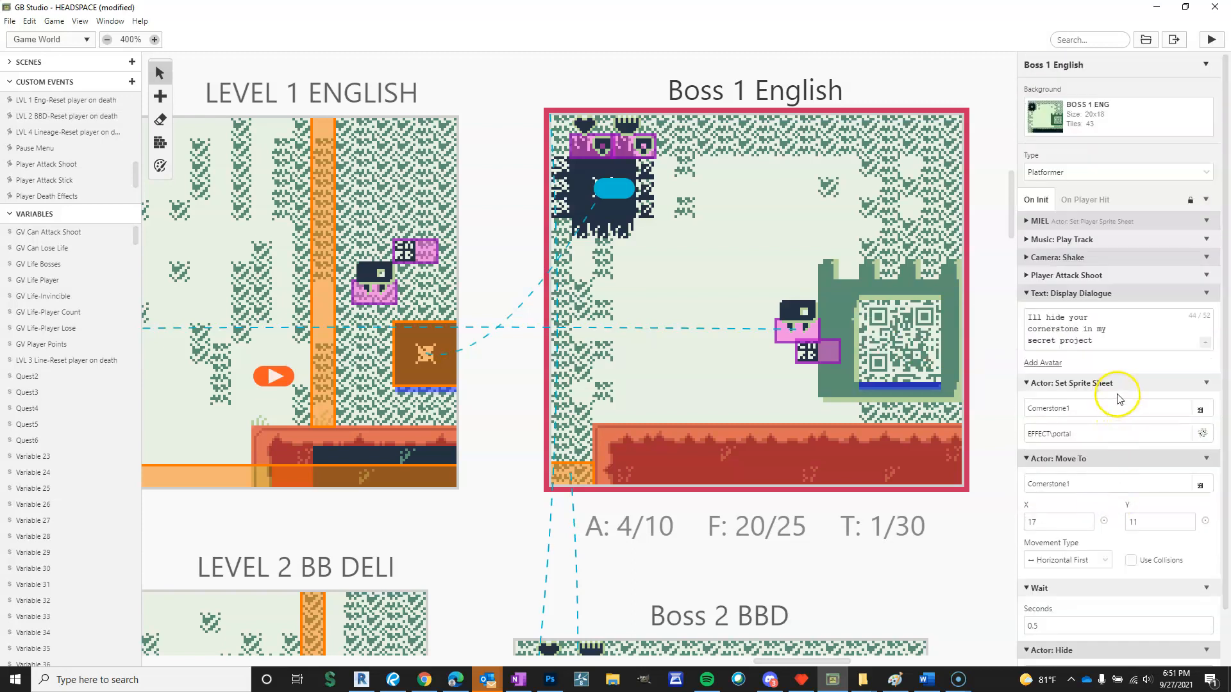
click(1115, 384)
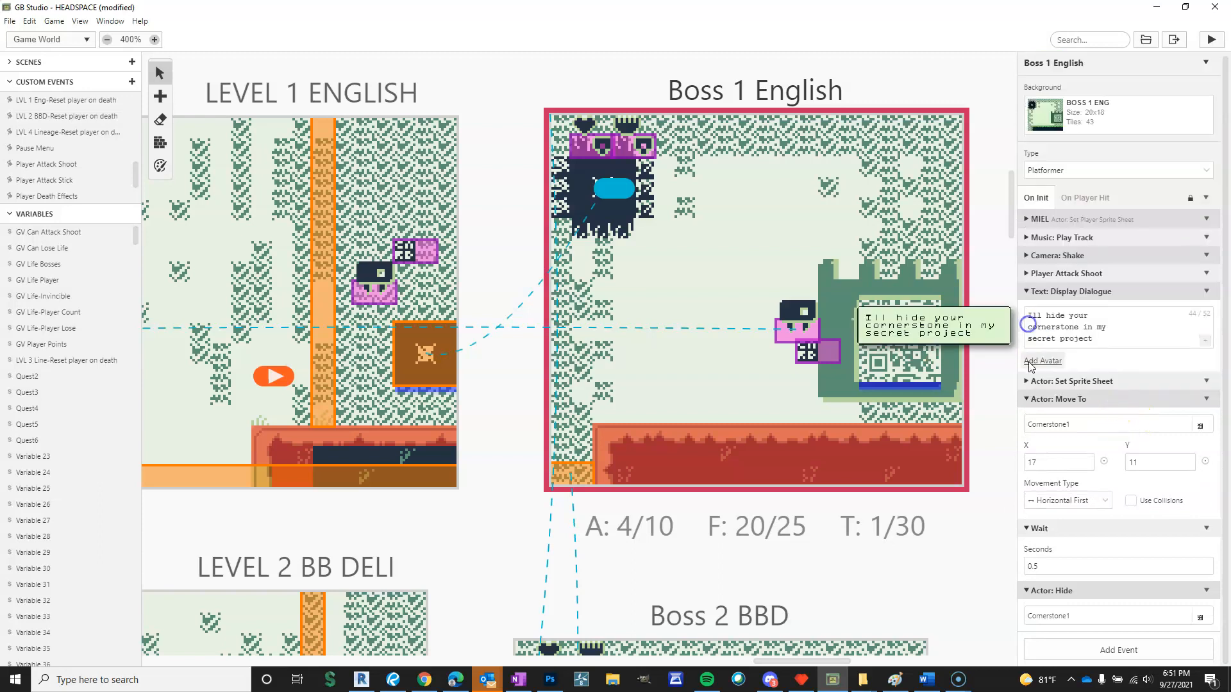
drag(1023, 399, 1088, 383)
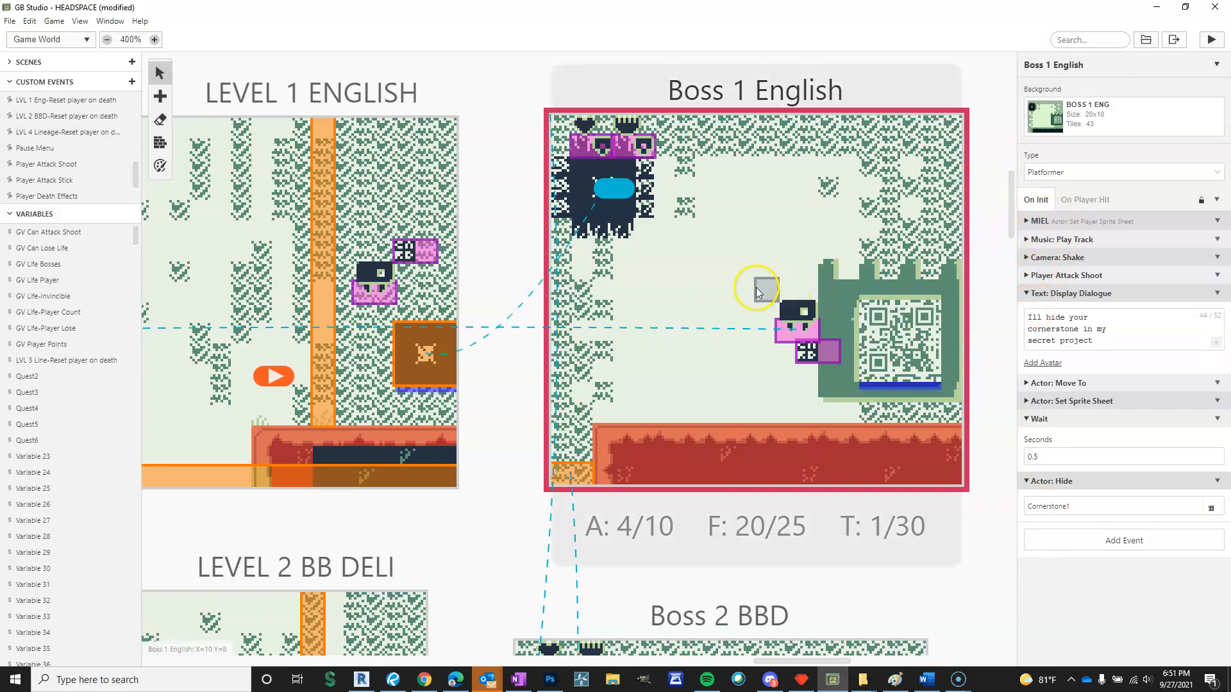
Review the scene's On Player Hit script and the boss actor's On Init, On Hit and On Update scripts
click(1074, 200)
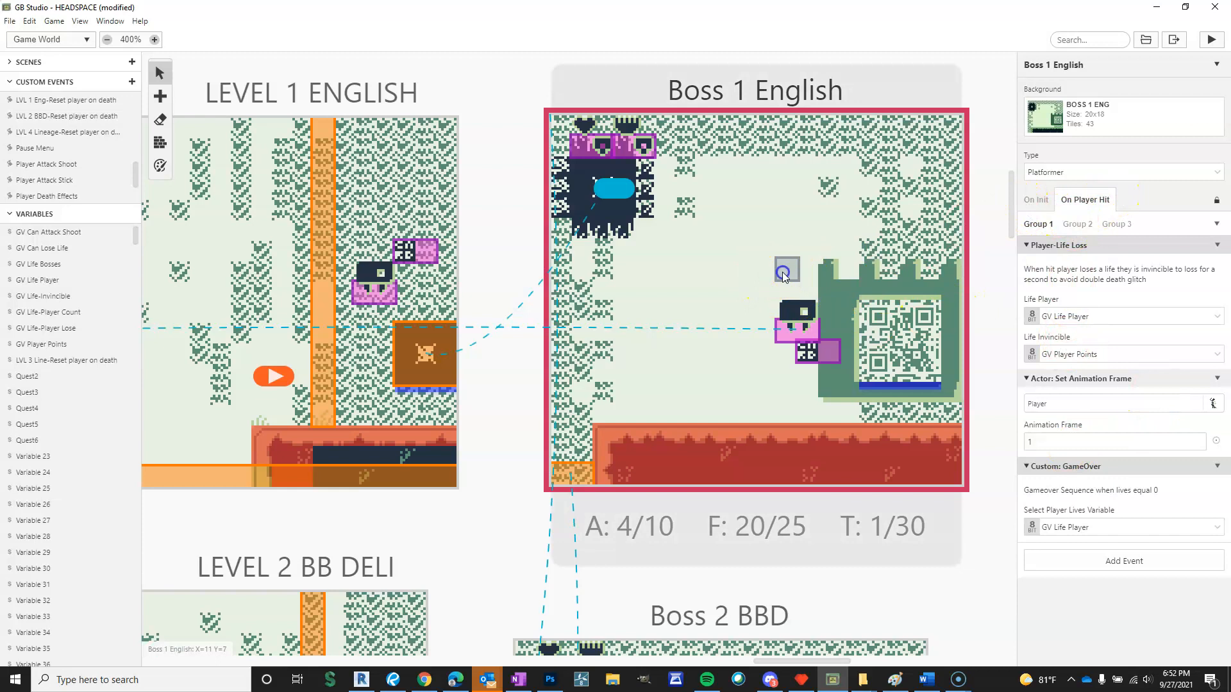
click(787, 325)
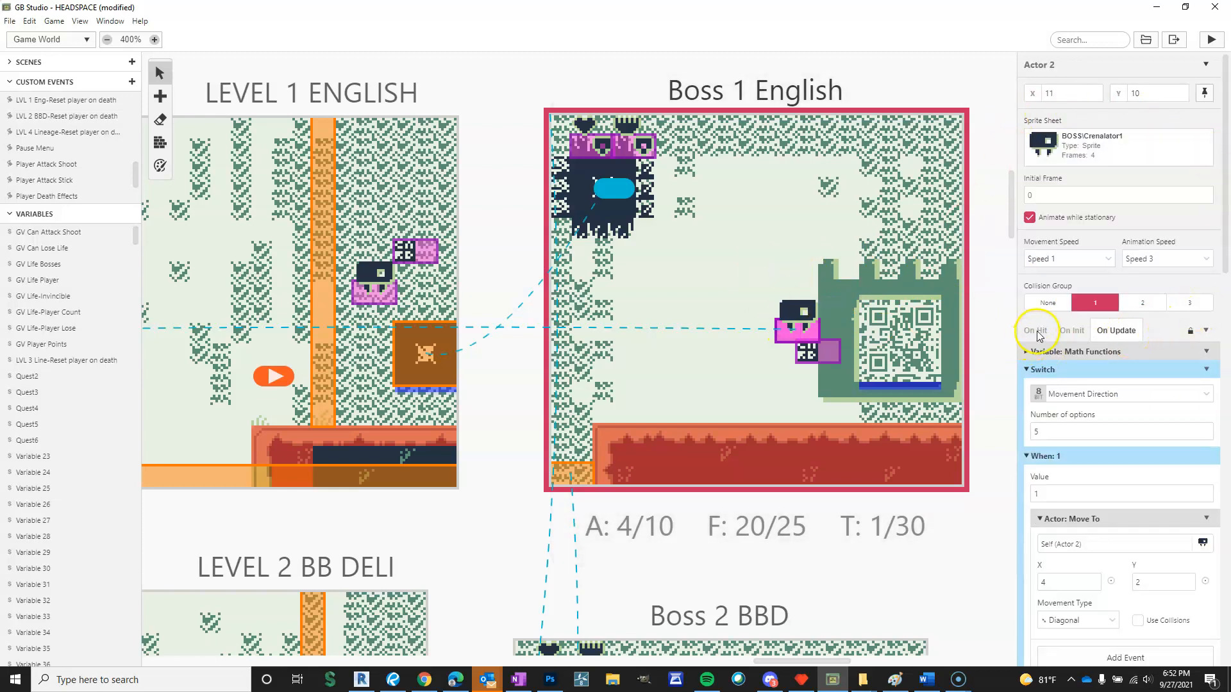
click(1072, 331)
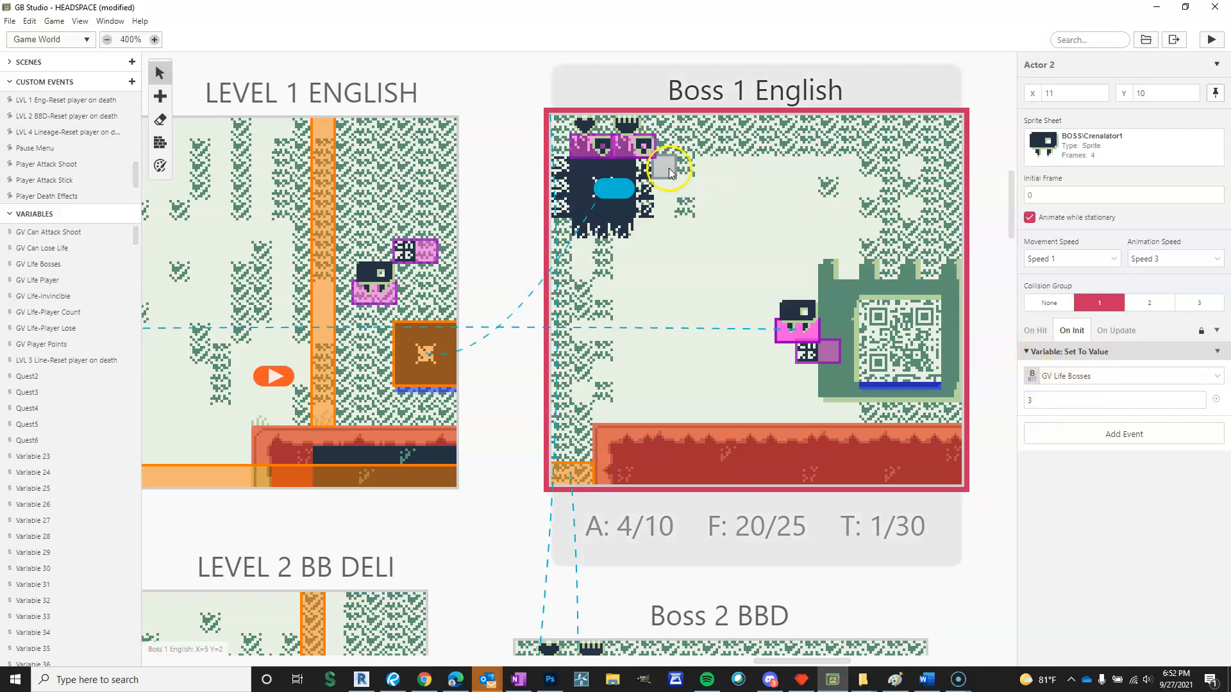
click(1037, 331)
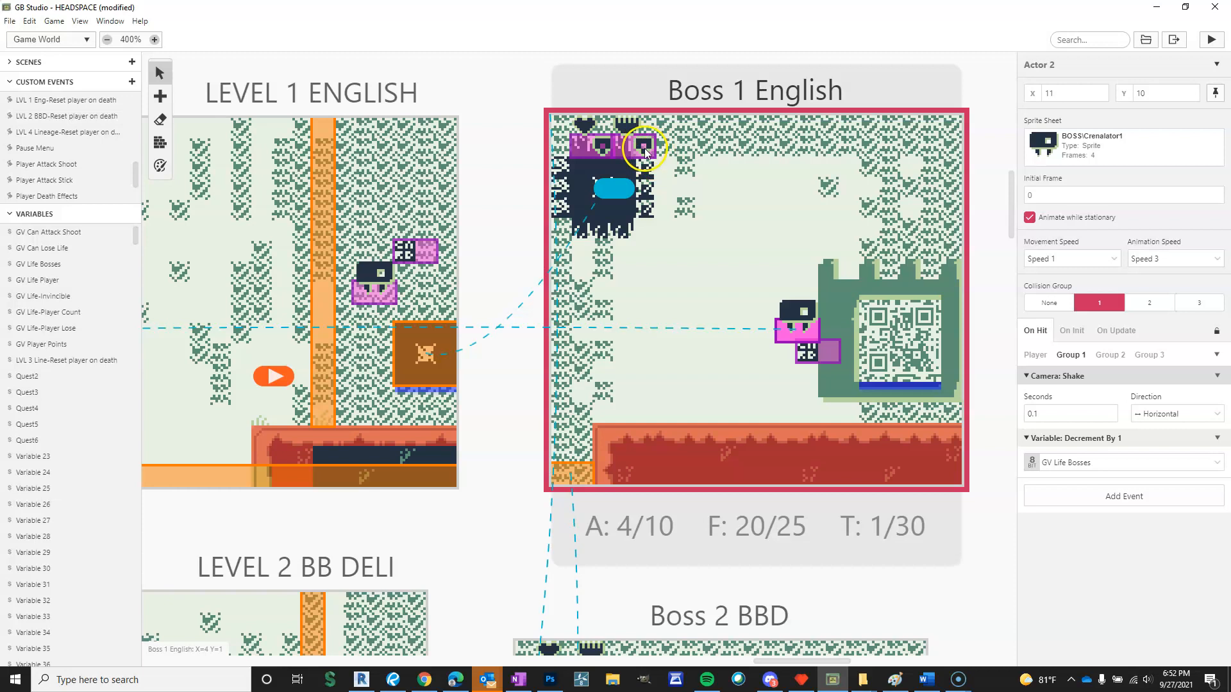
click(1106, 330)
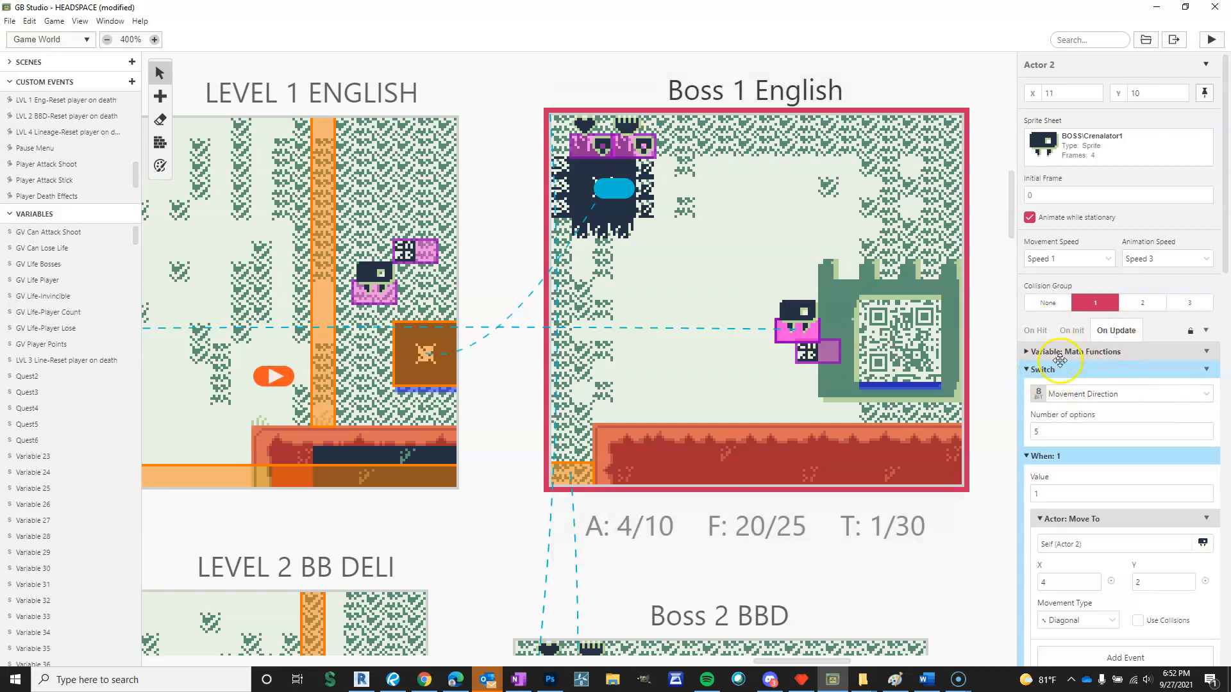
Collapse the Switch event in the boss's On Update script and examine the GV Life Bosses comparison event
scroll(1077, 340, down, 1)
click(1028, 304)
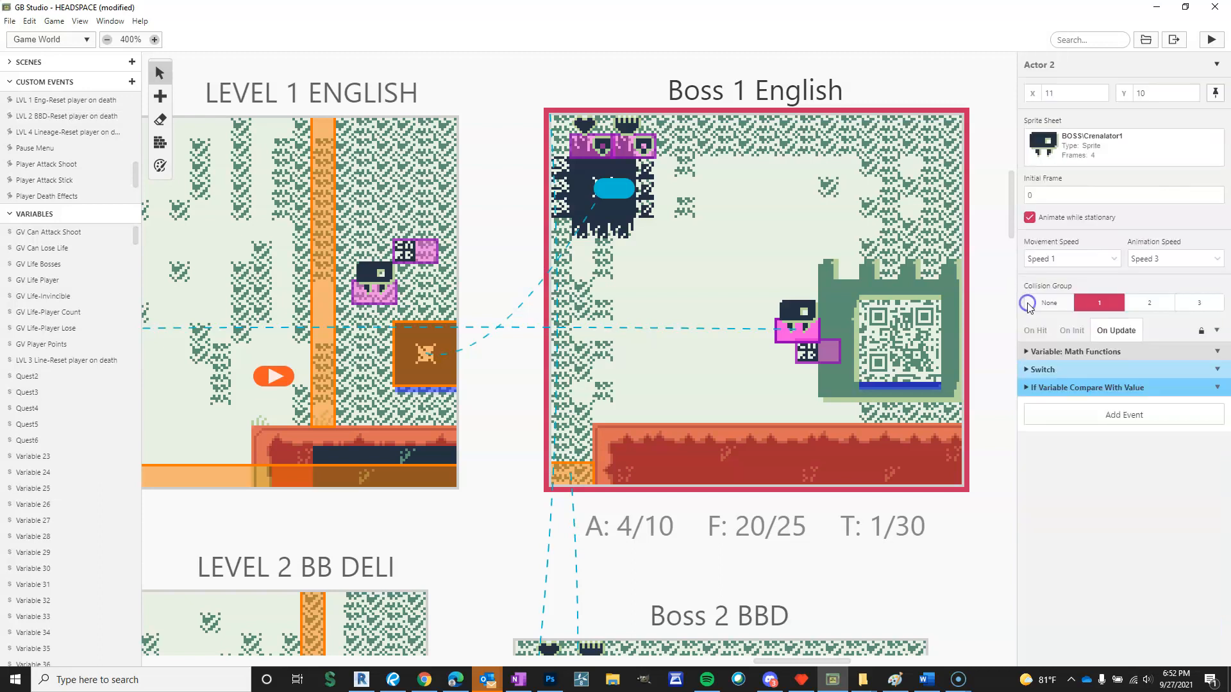
click(1026, 389)
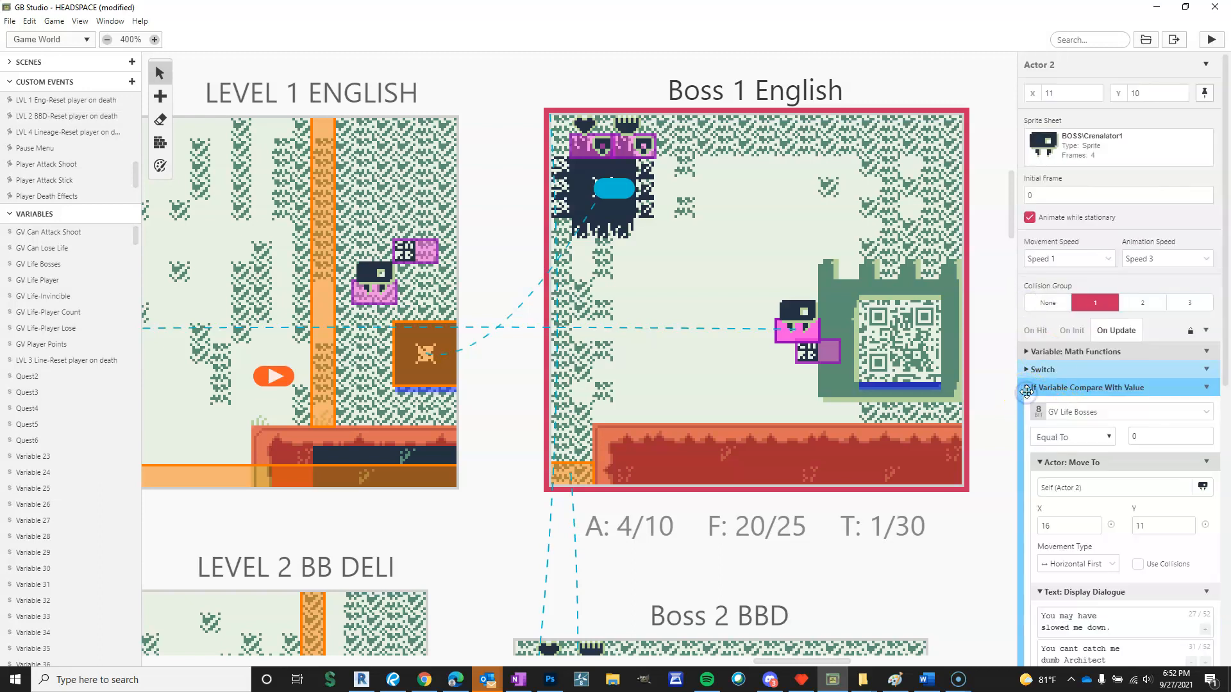
scroll(1099, 410, down, 3)
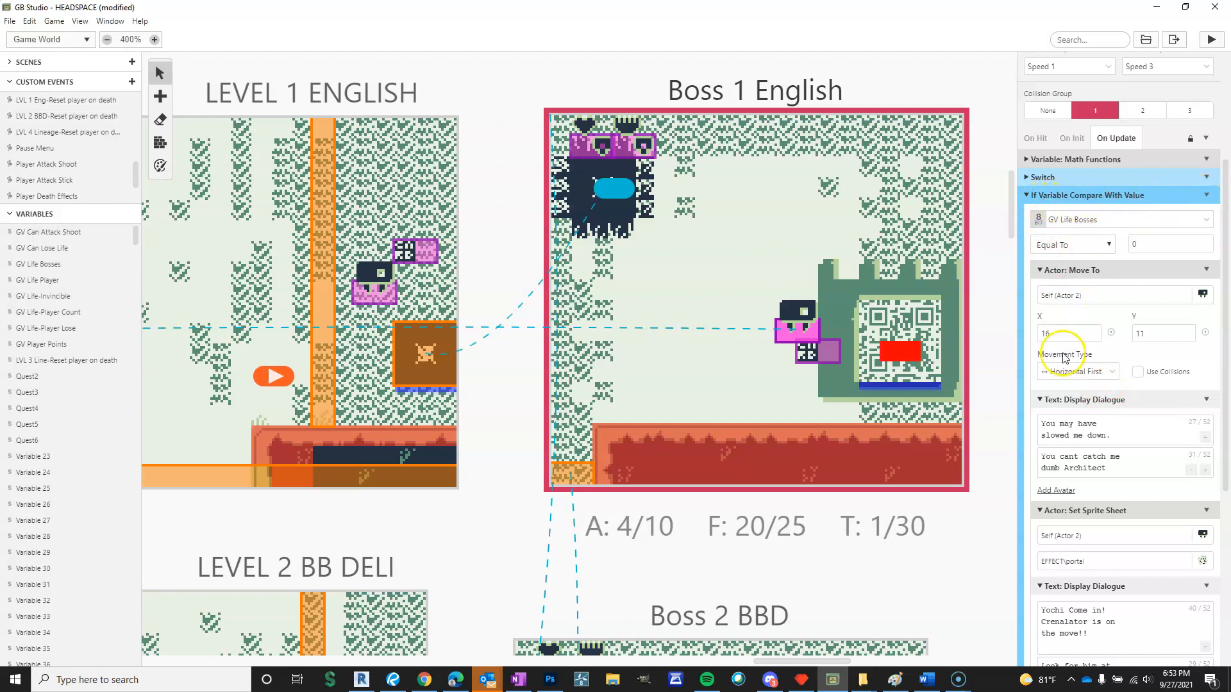
Rename the If Variable Compare With Value event as Boss Defeated and collapse it
click(1206, 195)
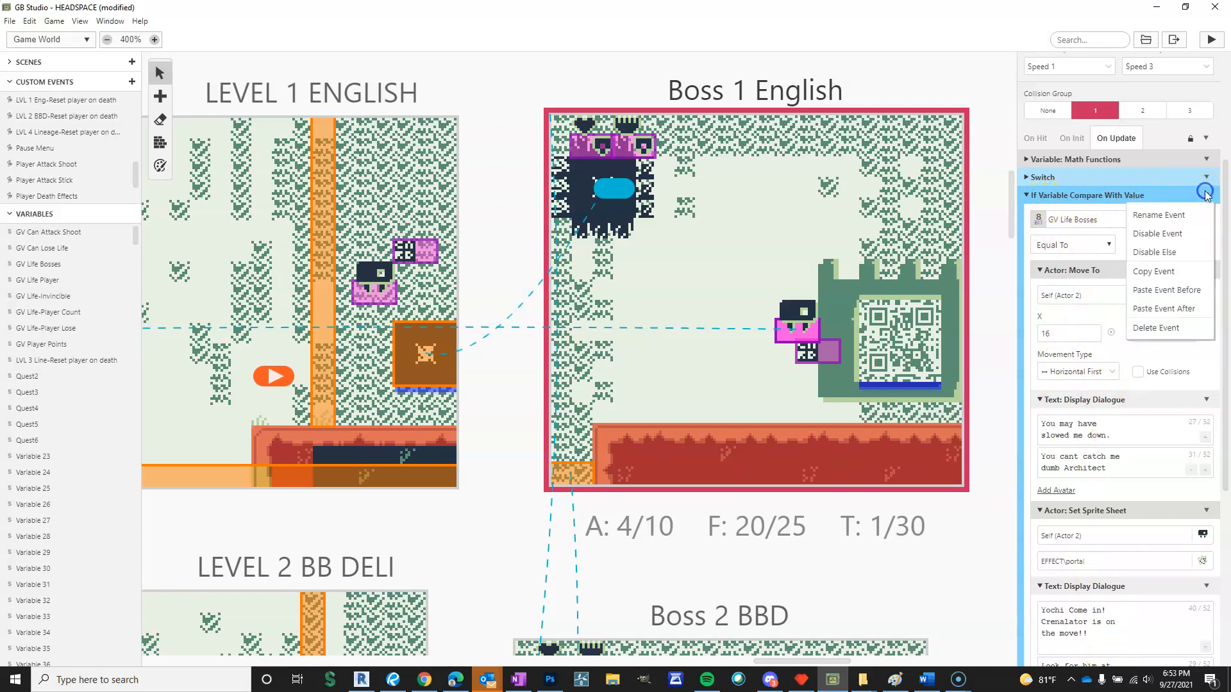
click(1166, 216)
text(BOss)
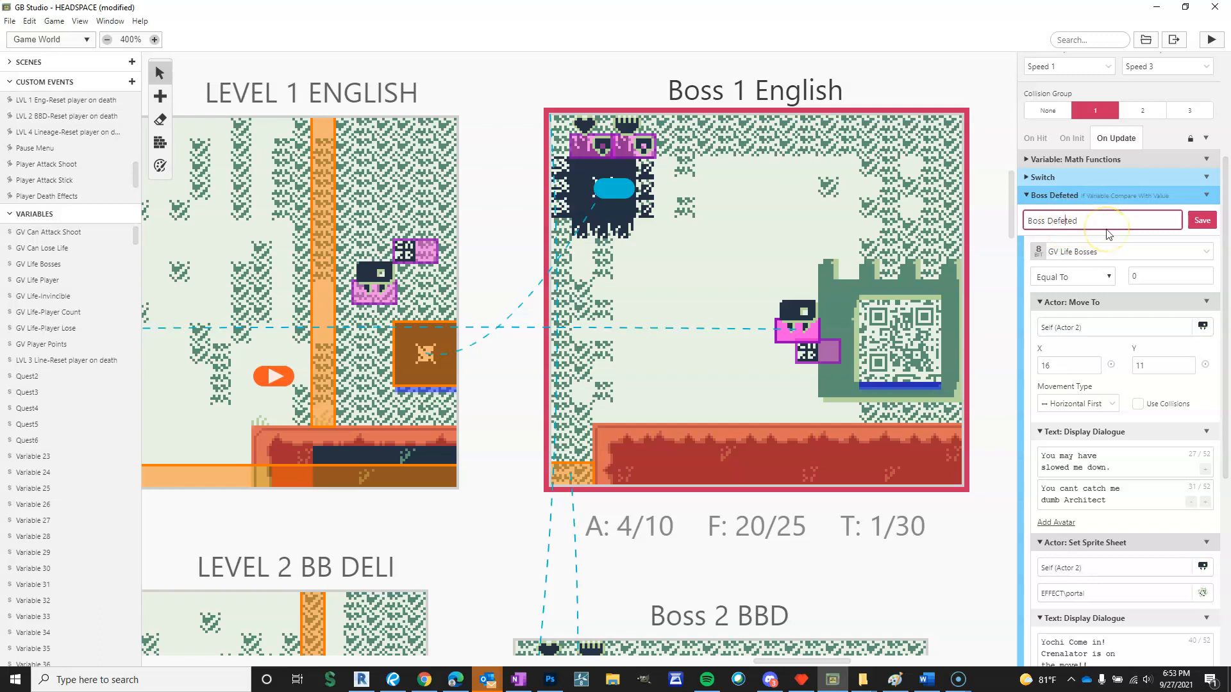
click(1203, 221)
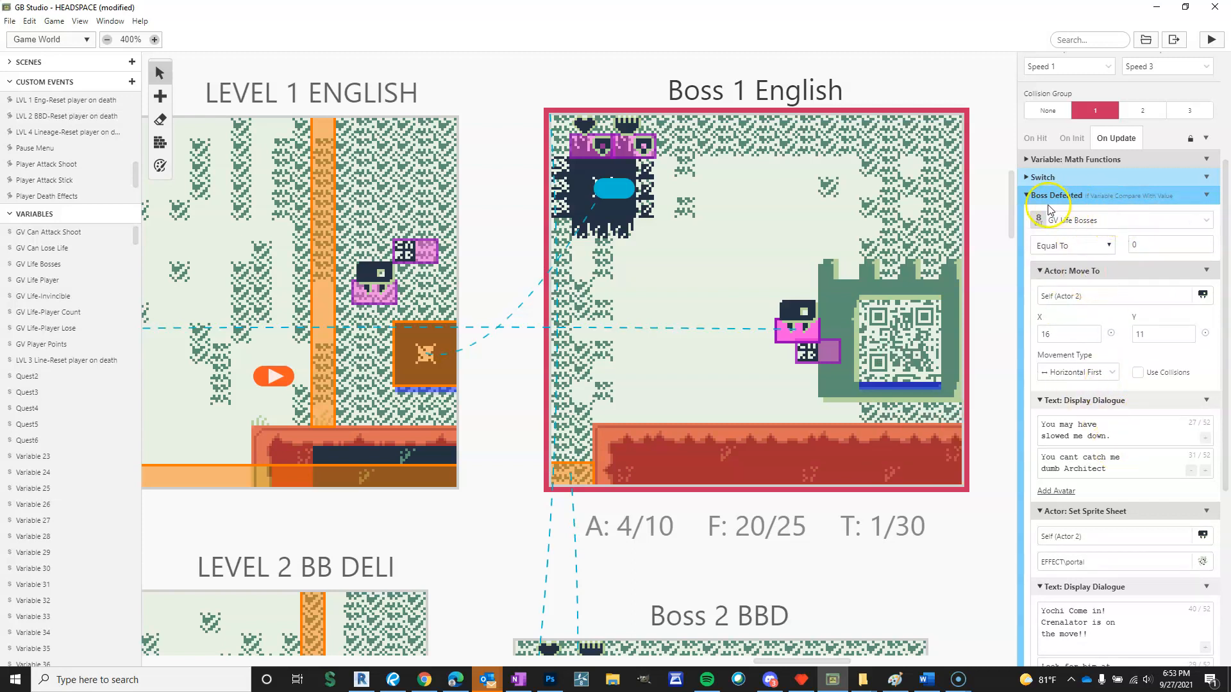
click(1031, 194)
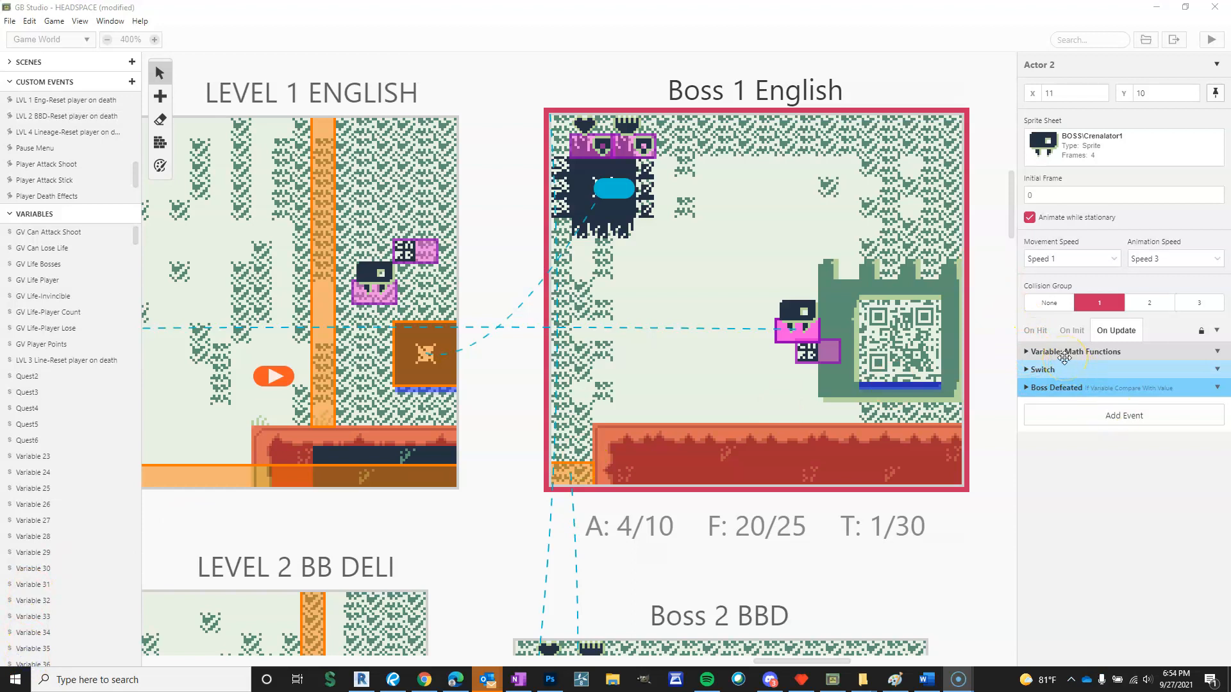
Expand the Variable: Math Functions event, check the "gb enemy movement" search results in Chrome, and return to GB Studio
click(1025, 351)
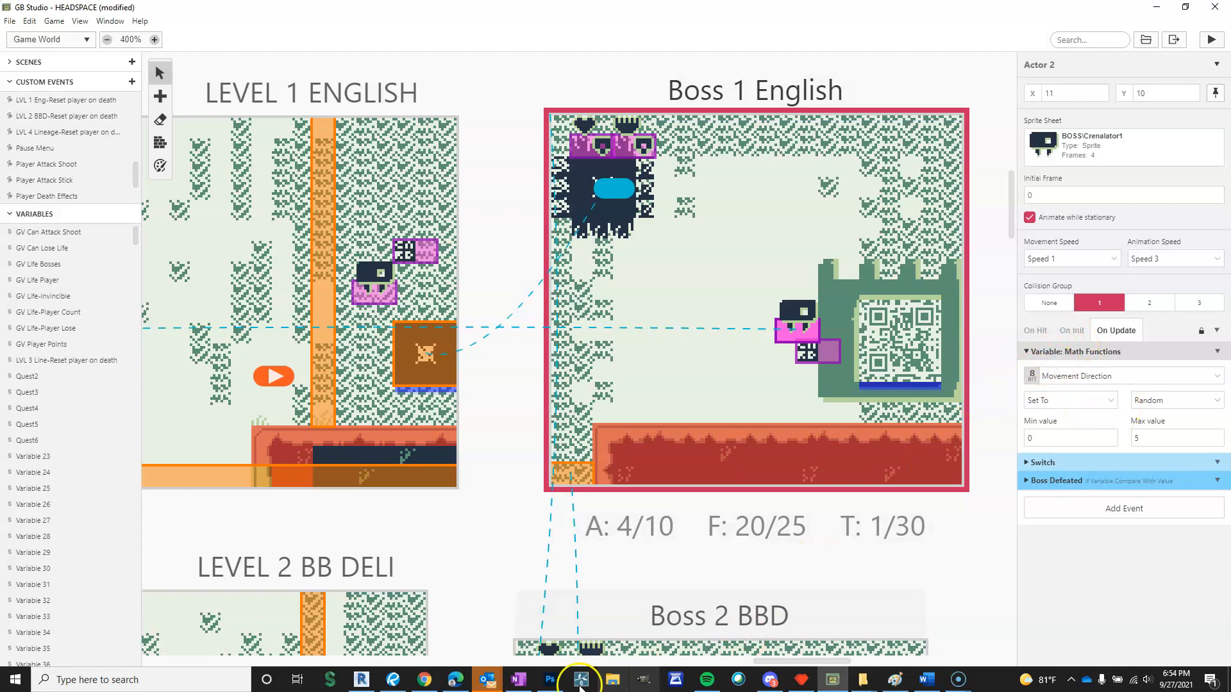
click(424, 679)
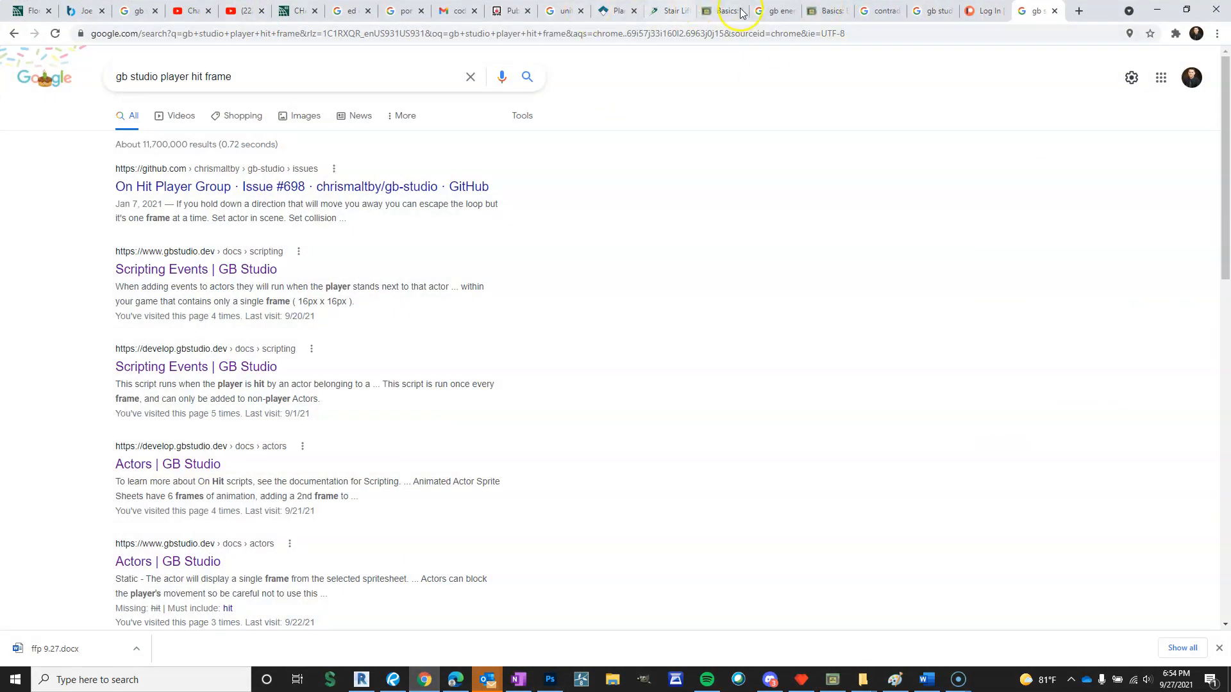
click(762, 12)
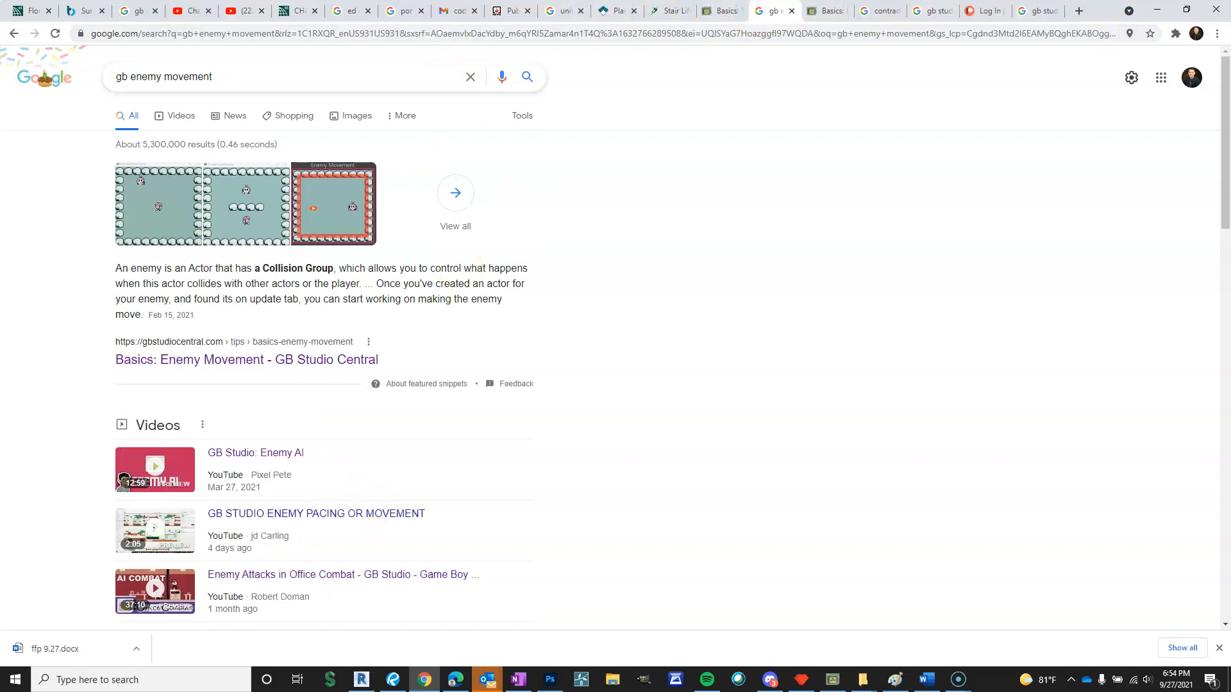
click(1156, 9)
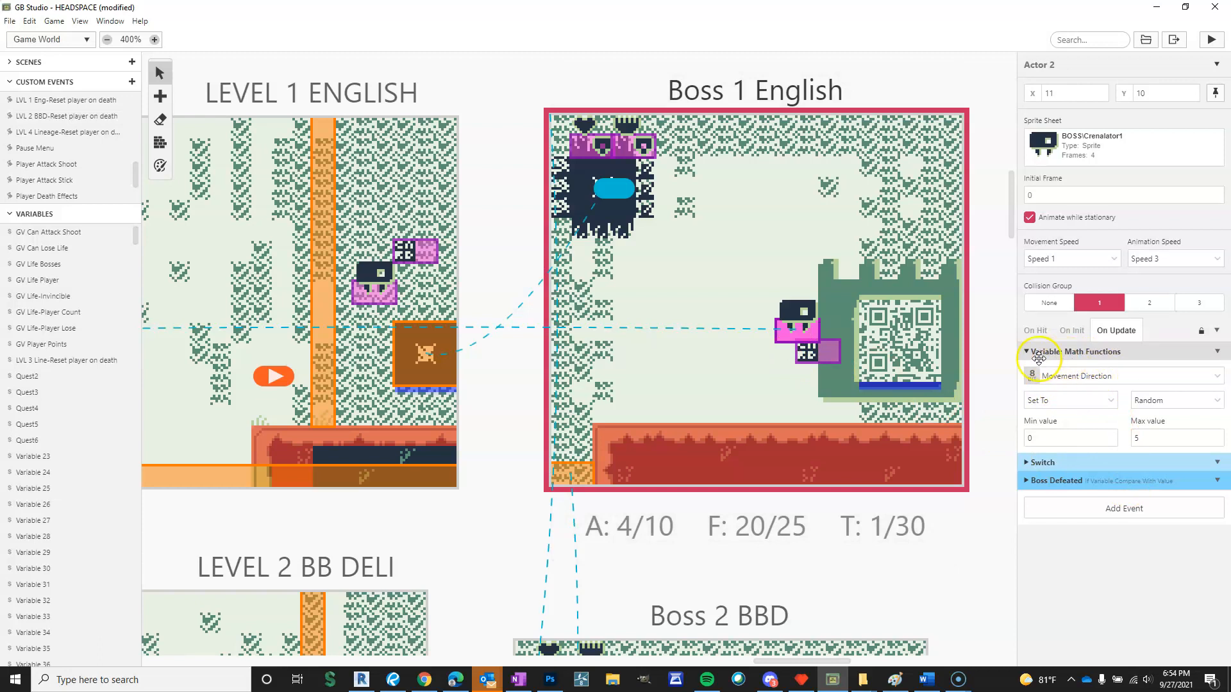
Check the variable choices of the Math Functions event and keep Movement Direction selected
click(1216, 377)
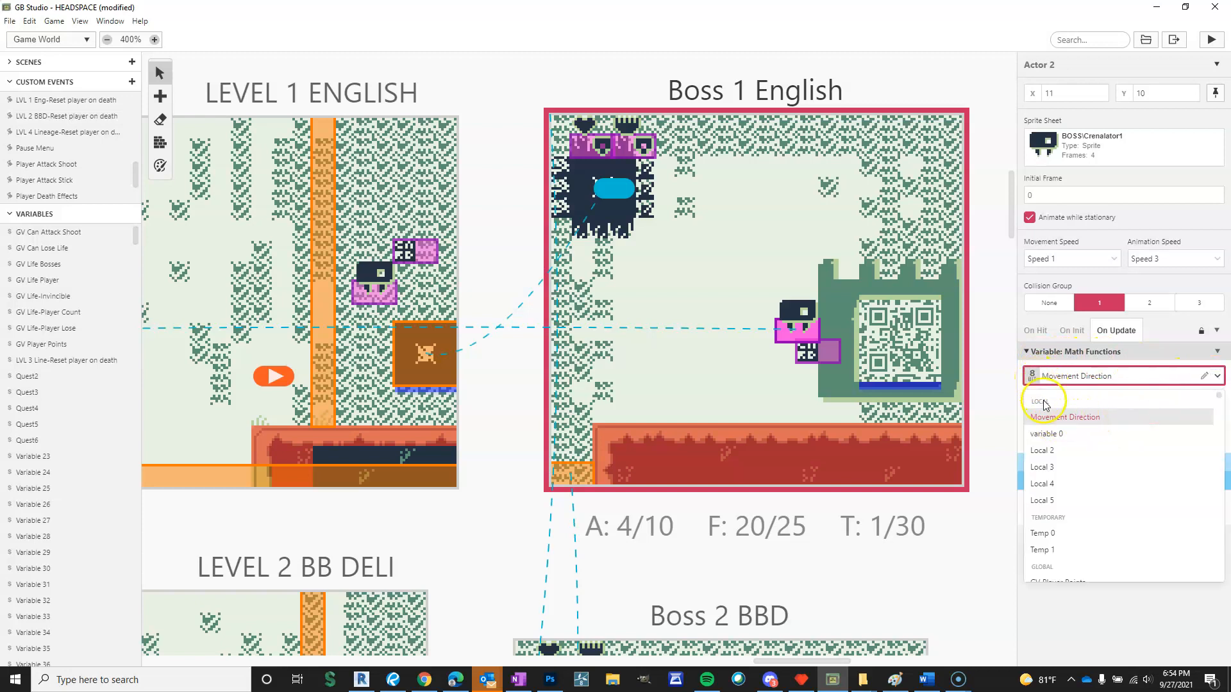
click(1217, 352)
click(1081, 417)
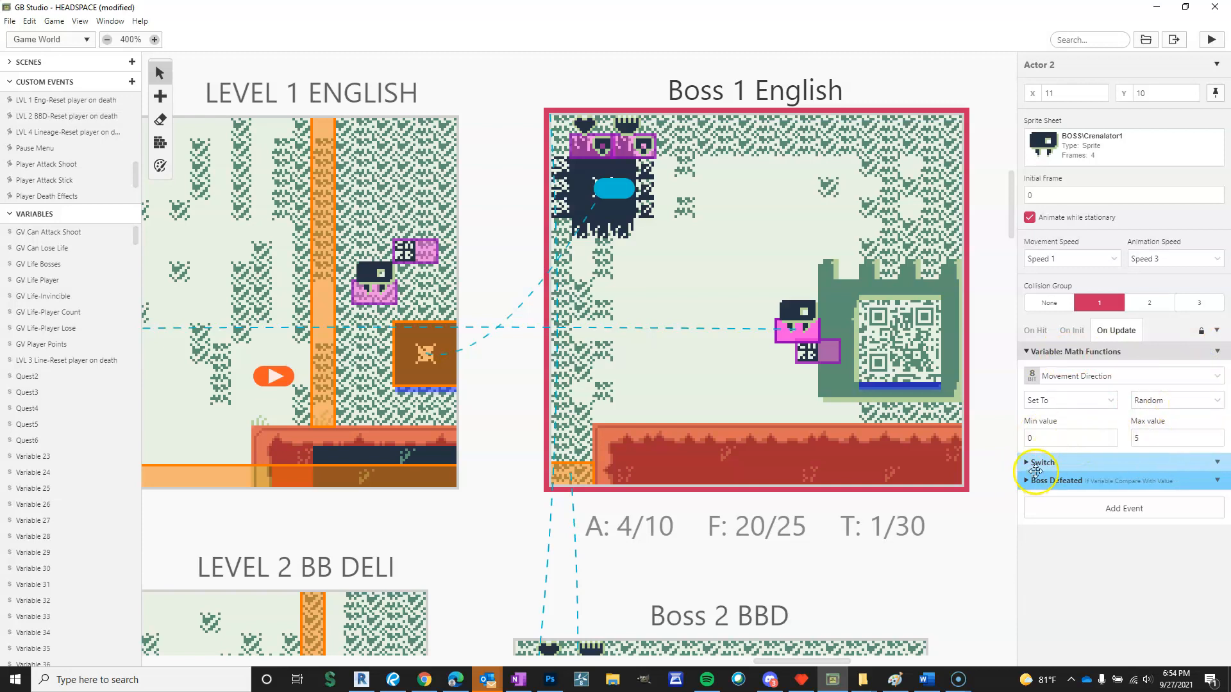
Search the event list for "sw" to find the Switch event, and close the list without adding an event
click(1121, 509)
text(sw)
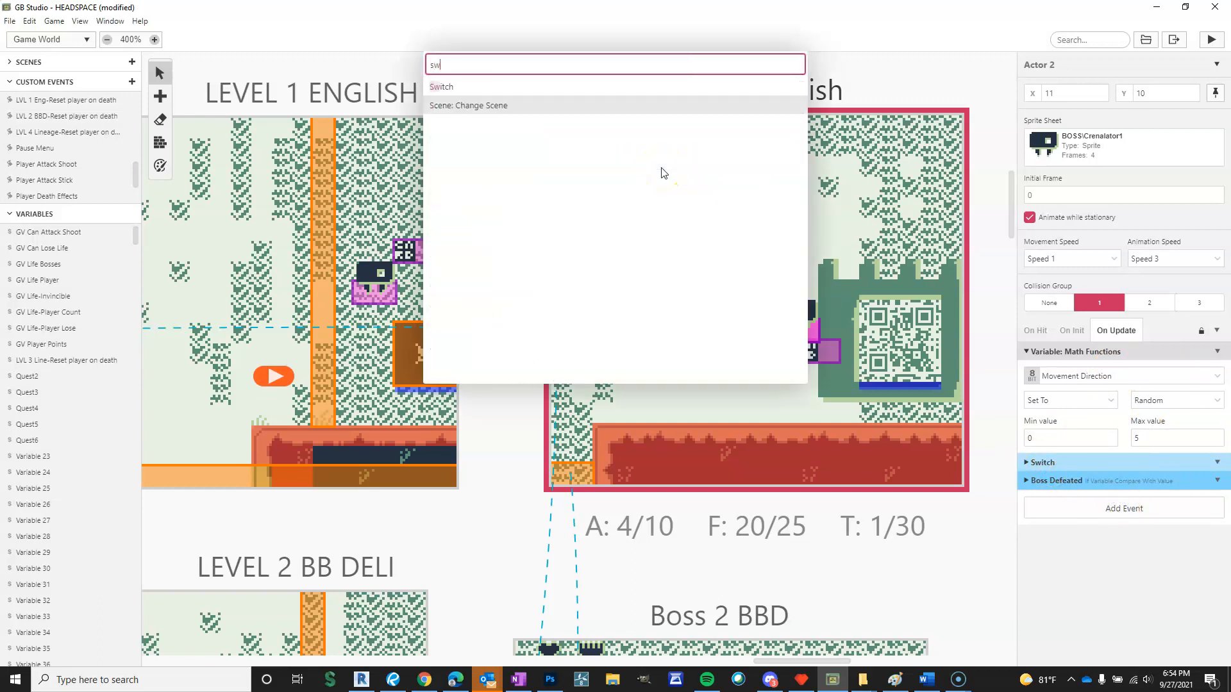
text(i)
key(BackSpace)
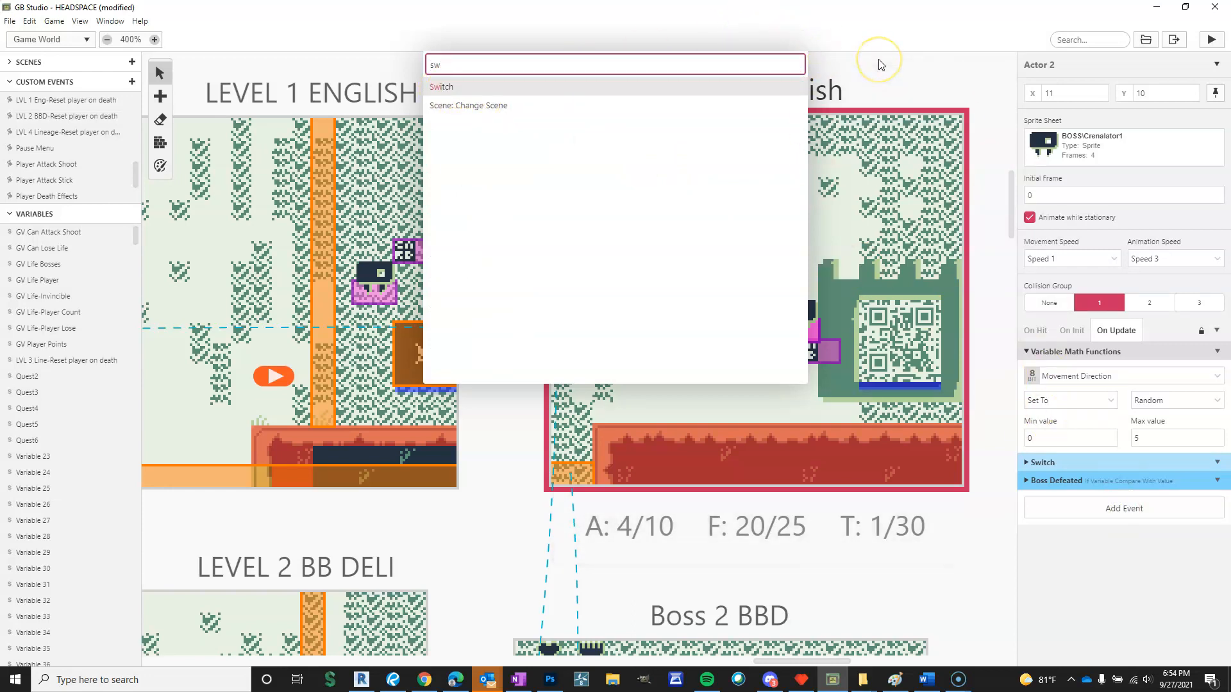
key(BackSpace)
key(BackSpace)
click(1121, 546)
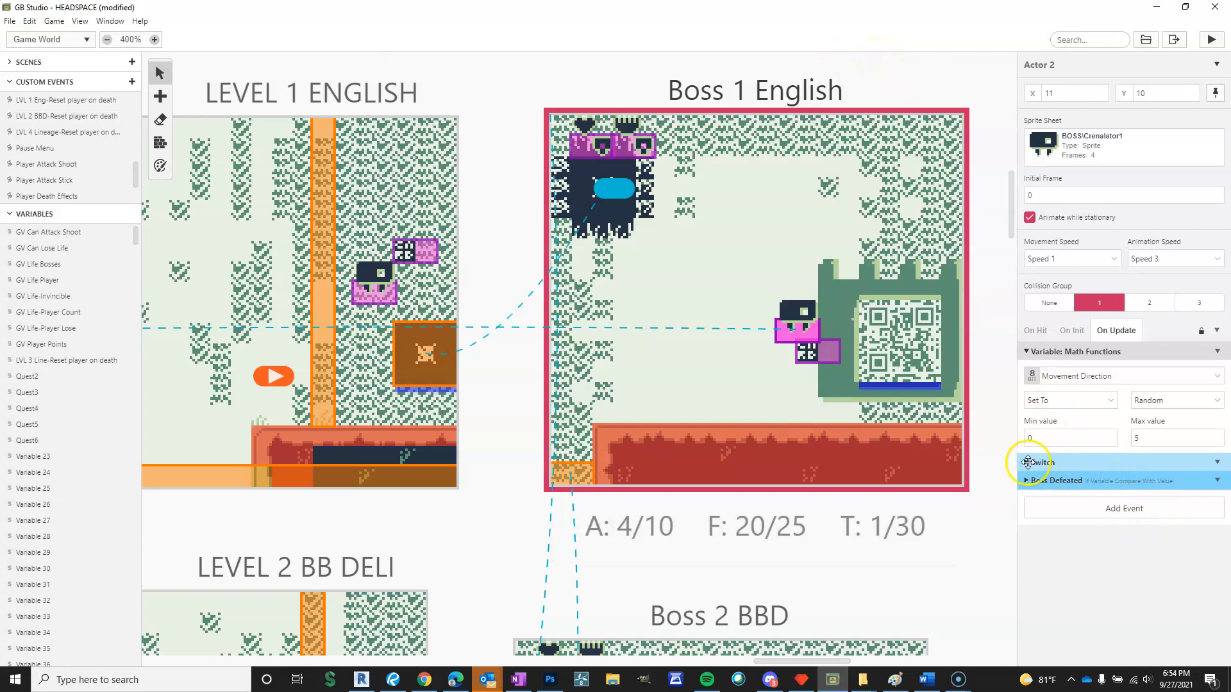
Expand the Switch event on Movement Direction and examine the Actor: Move To coordinates and movement types in its five cases
click(1218, 463)
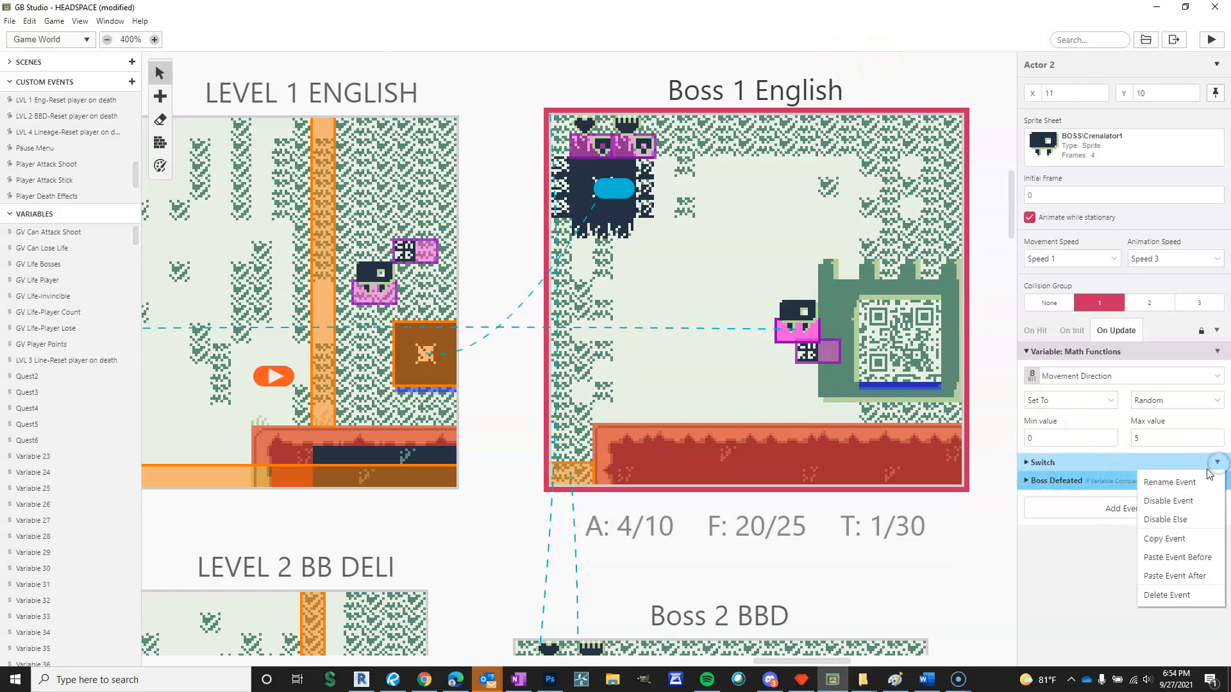
click(1026, 463)
click(1026, 463)
scroll(1090, 448, down, 1)
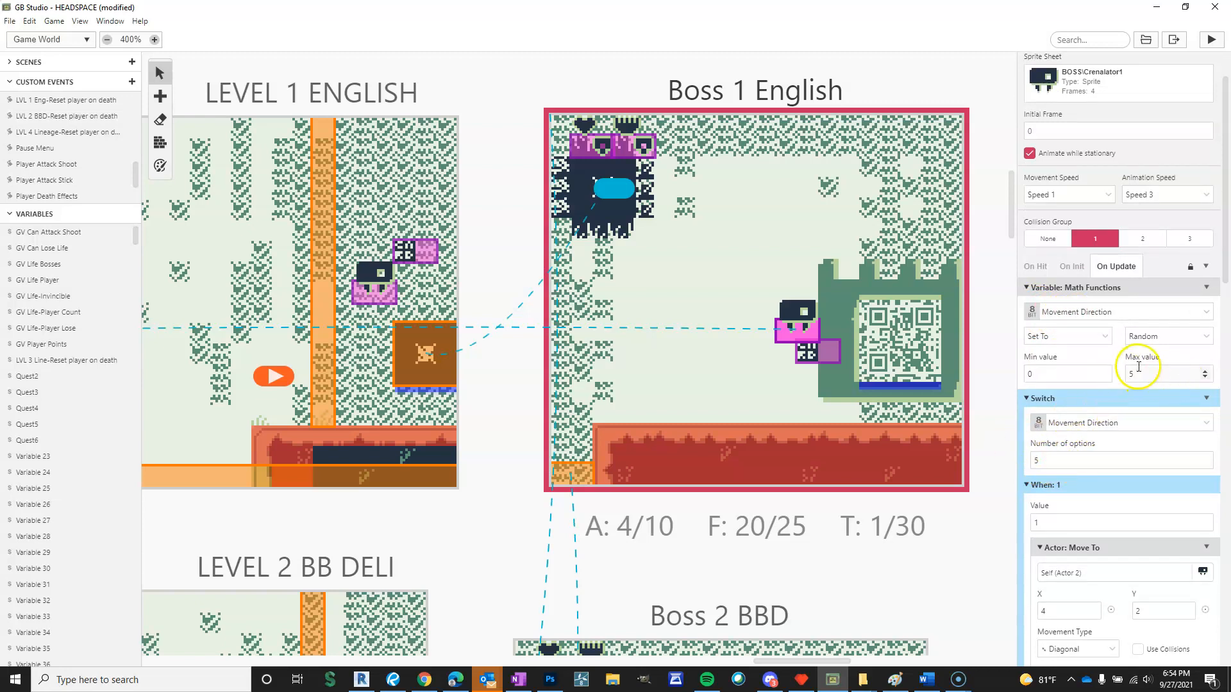
scroll(1134, 378, down, 1)
scroll(1074, 410, down, 1)
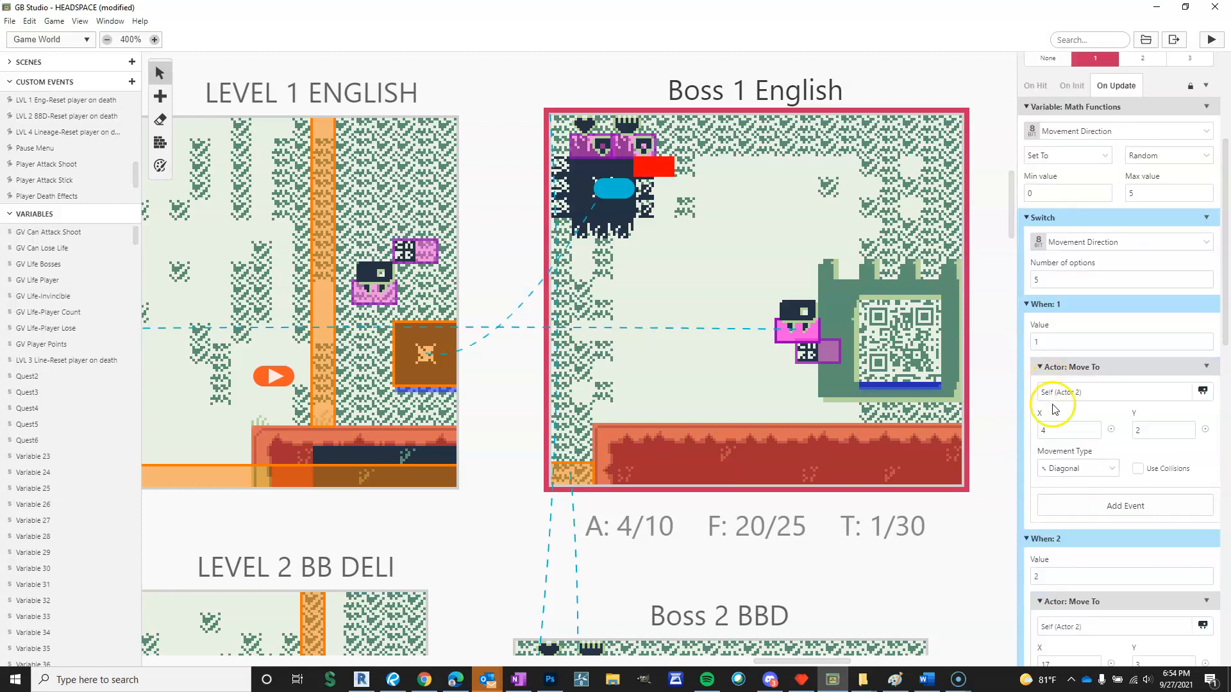
scroll(1049, 404, down, 2)
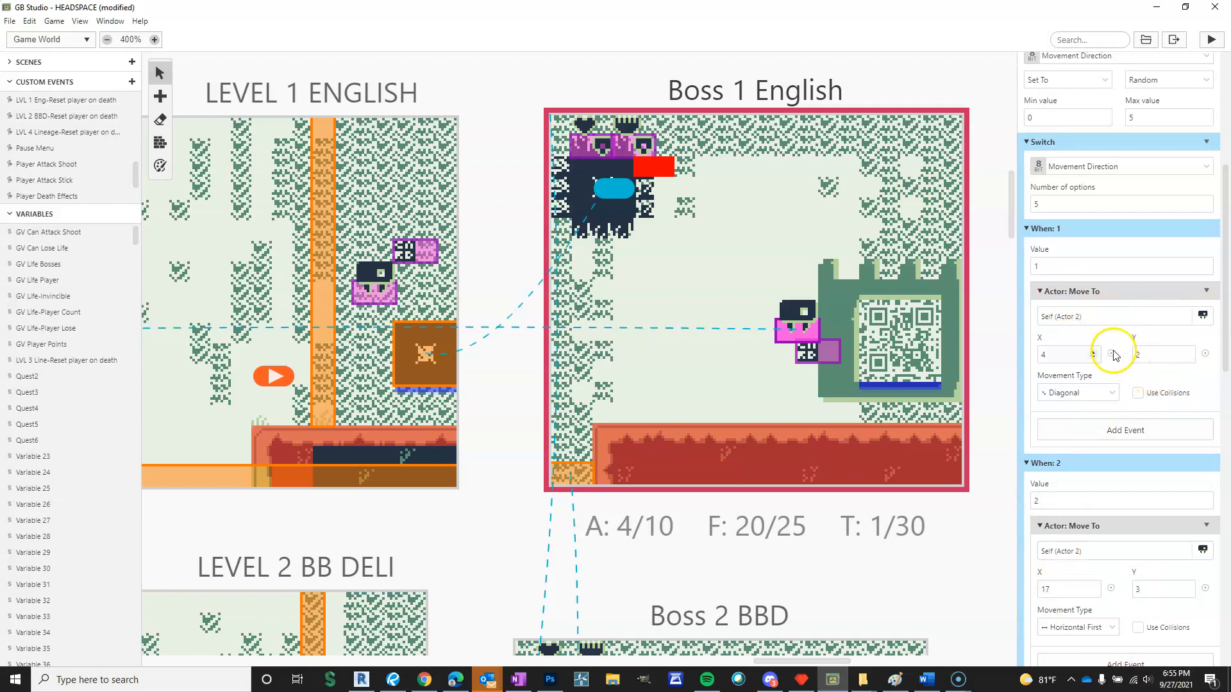
scroll(1068, 404, down, 1)
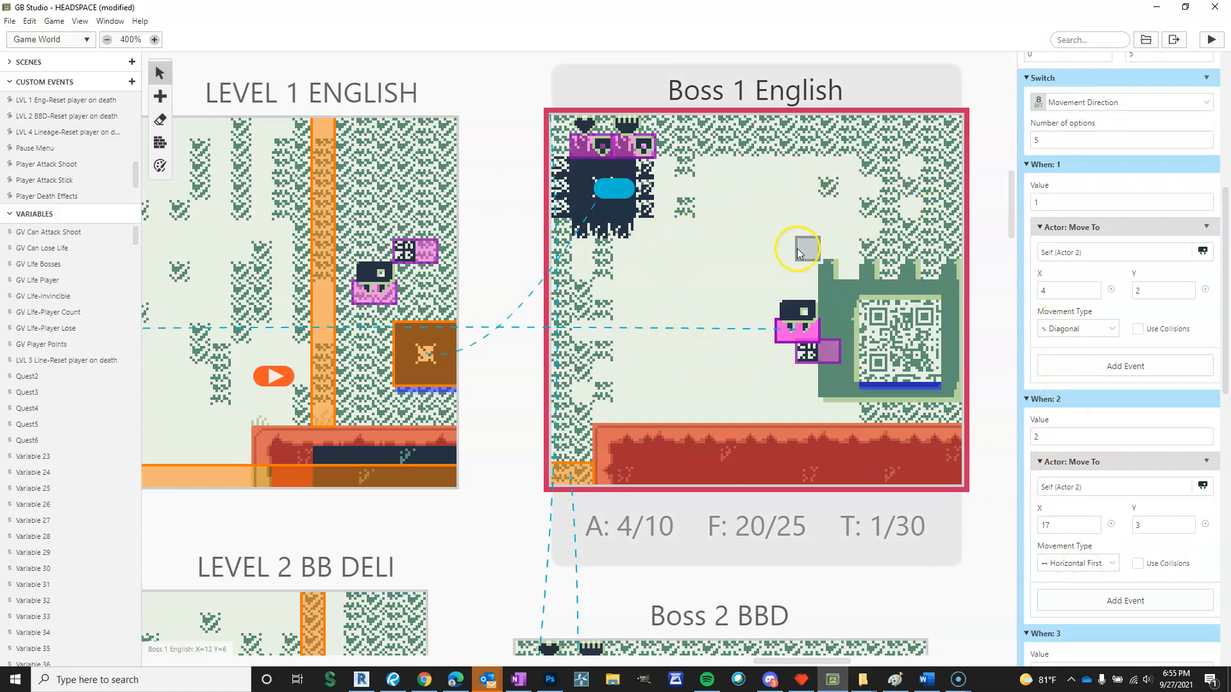
scroll(1090, 280, down, 8)
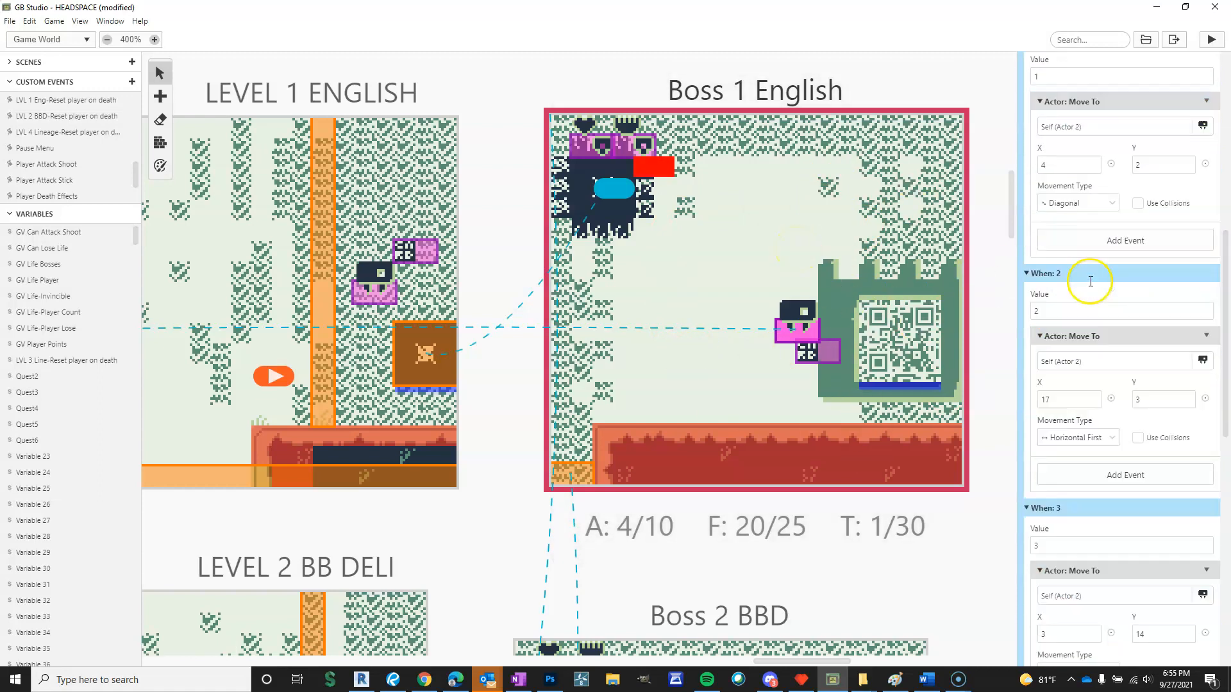
scroll(1090, 280, down, 4)
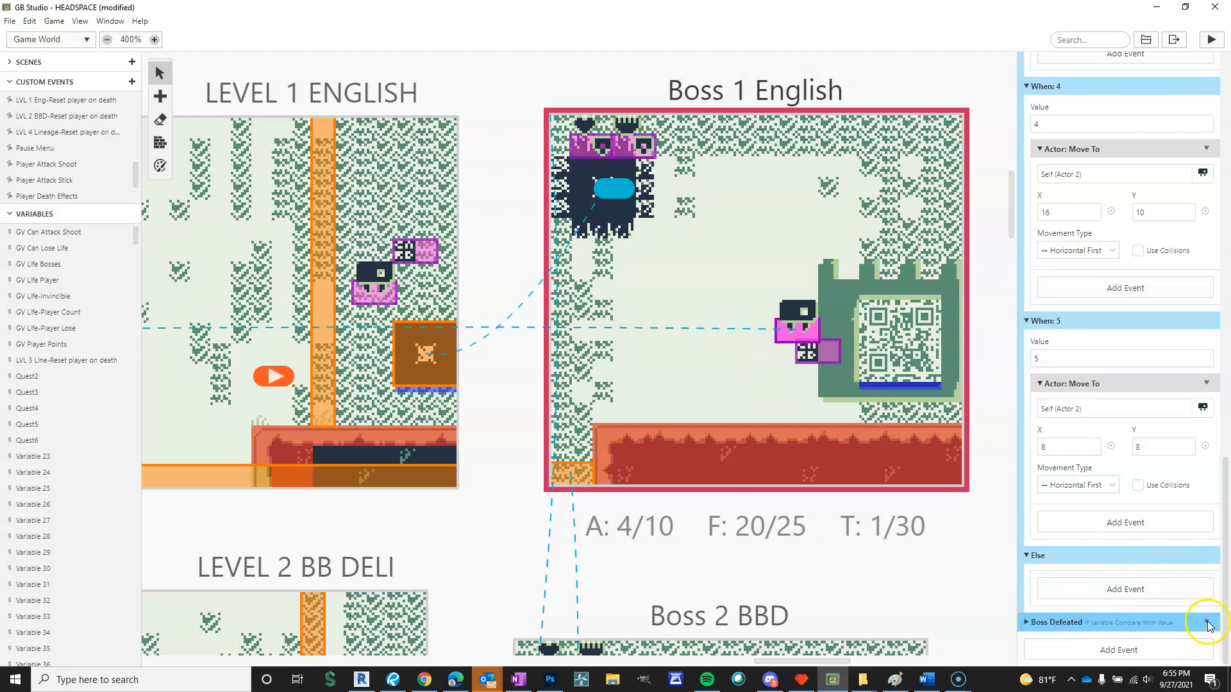
Collapse the Math Functions and Switch events, and check the boss's On Hit script for Group 1 before returning to On Update
scroll(1165, 286, up, 15)
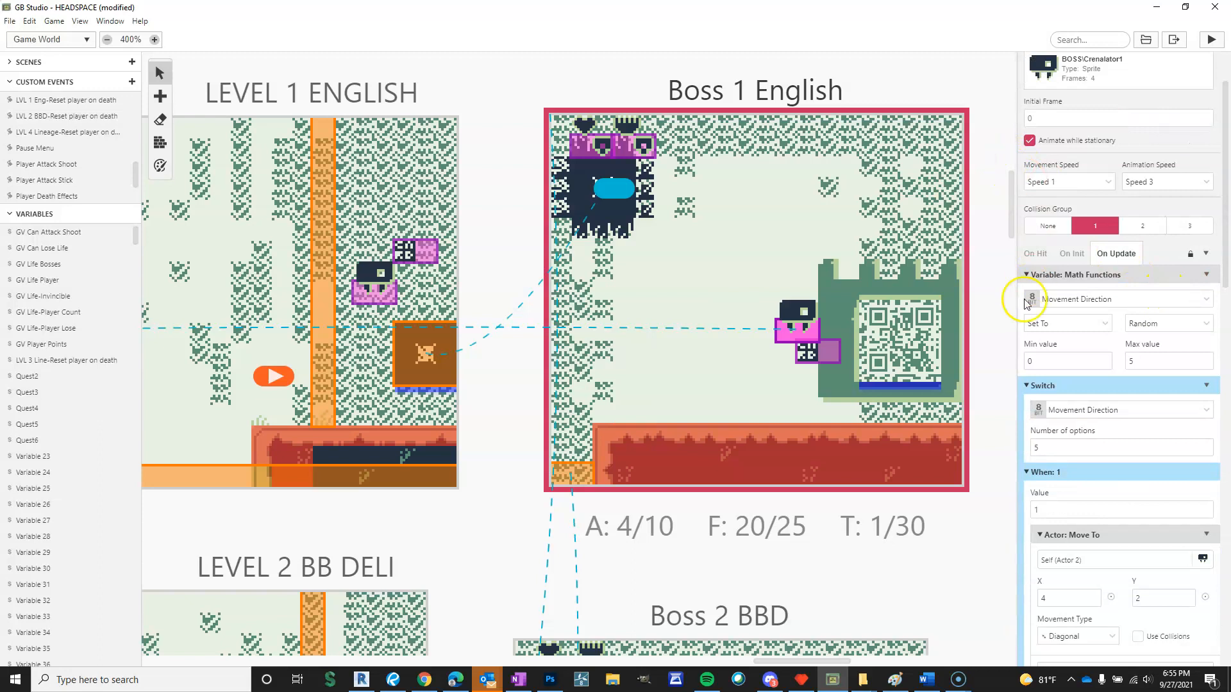
click(1027, 276)
click(1026, 302)
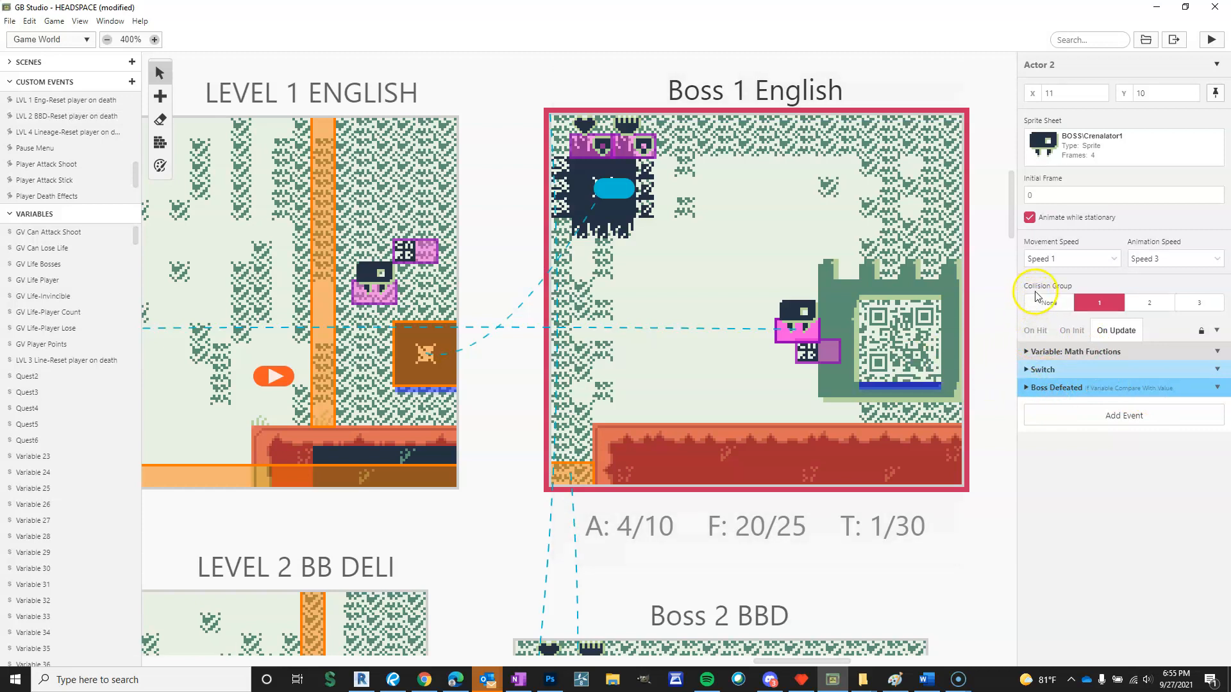
click(1036, 333)
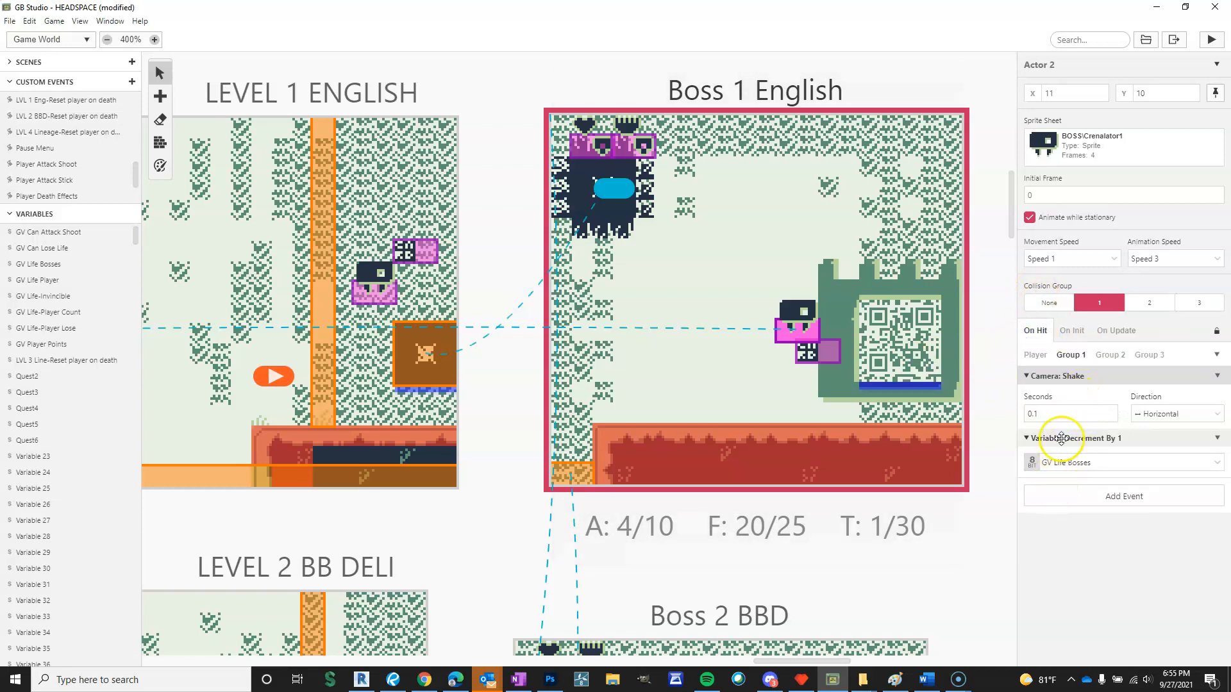
click(1116, 332)
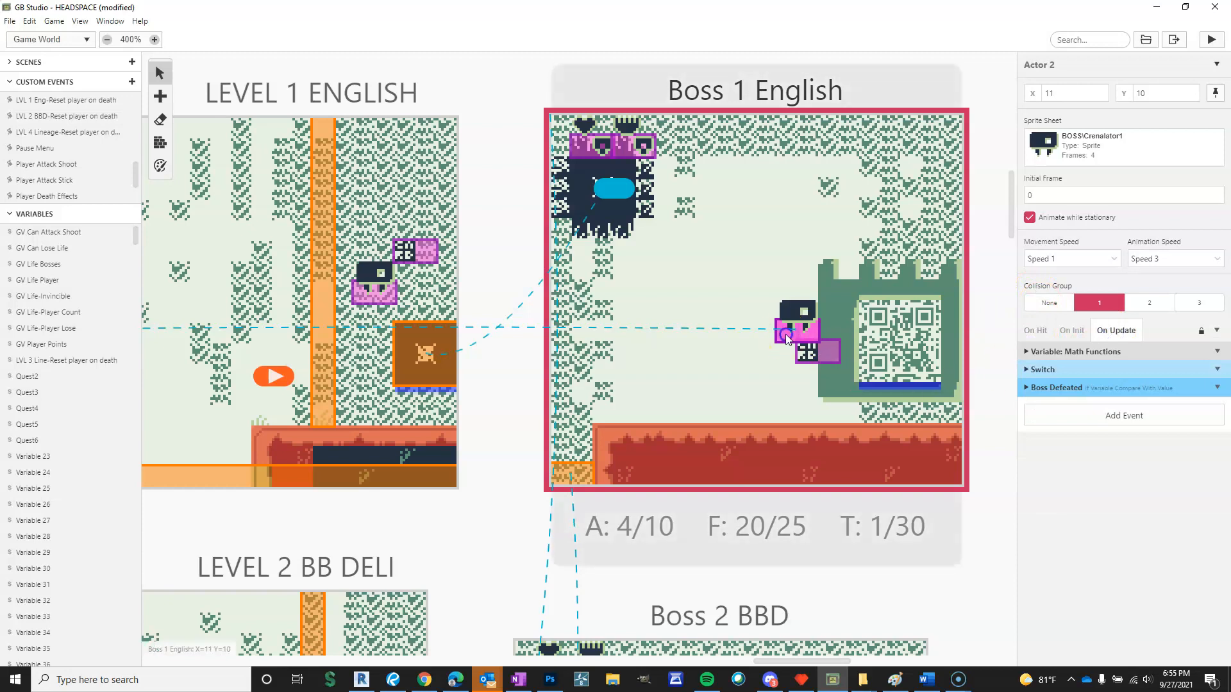
Expand the Boss Defeated event and examine its GV Life Bosses condition, boss move, dialogues and portal sprite change
click(1216, 387)
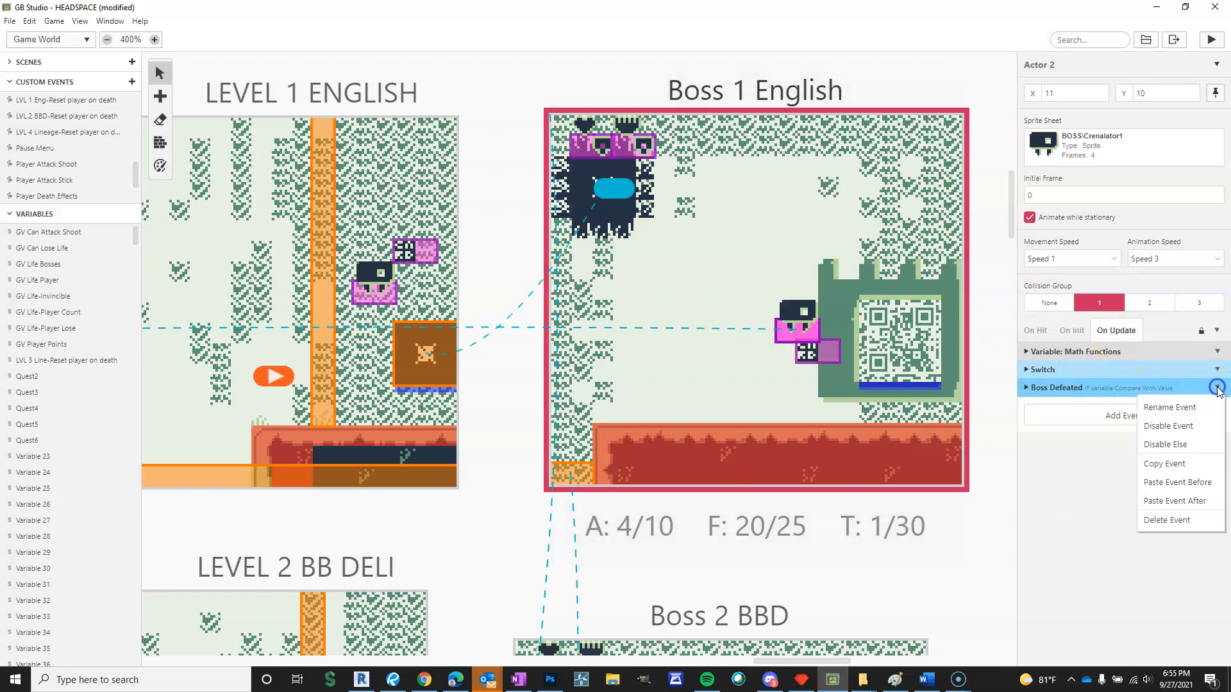
click(1029, 387)
click(1029, 387)
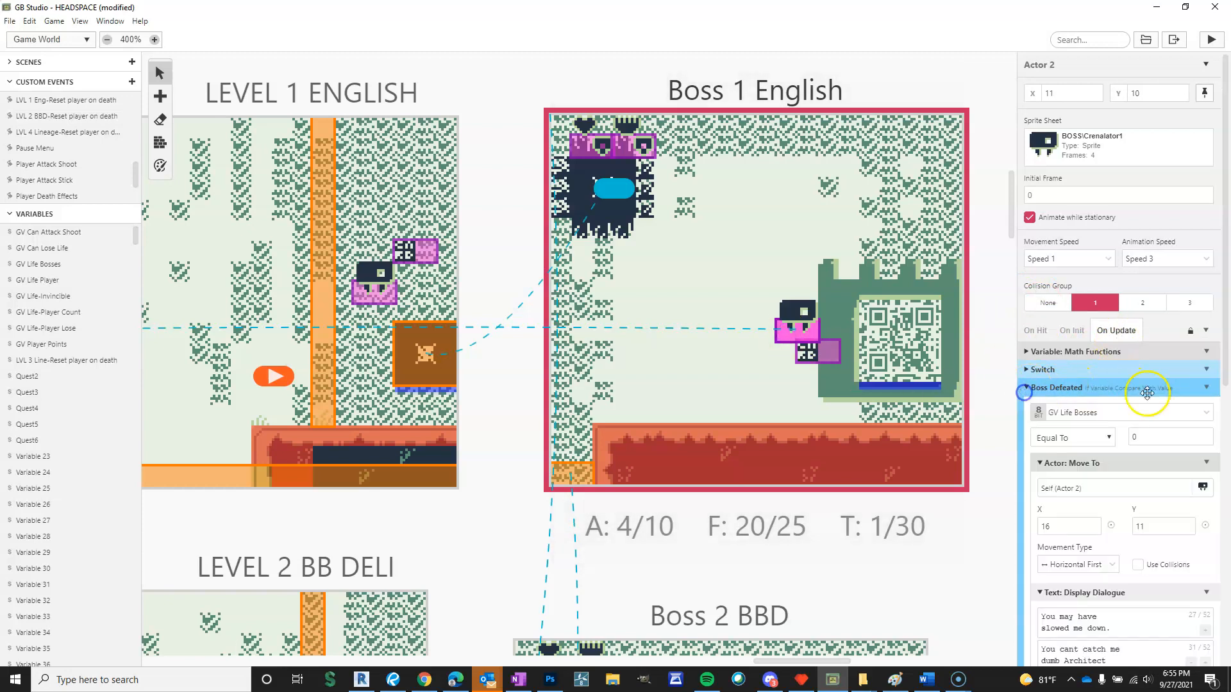
scroll(1090, 385, down, 1)
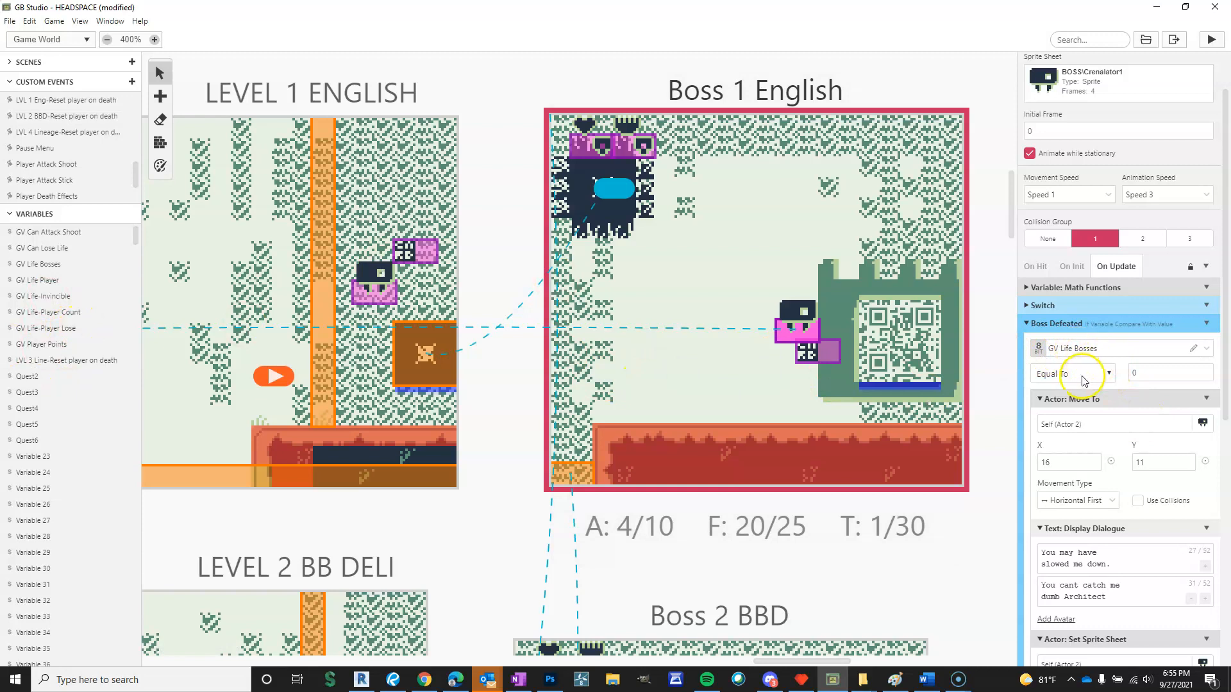
scroll(1164, 381, down, 2)
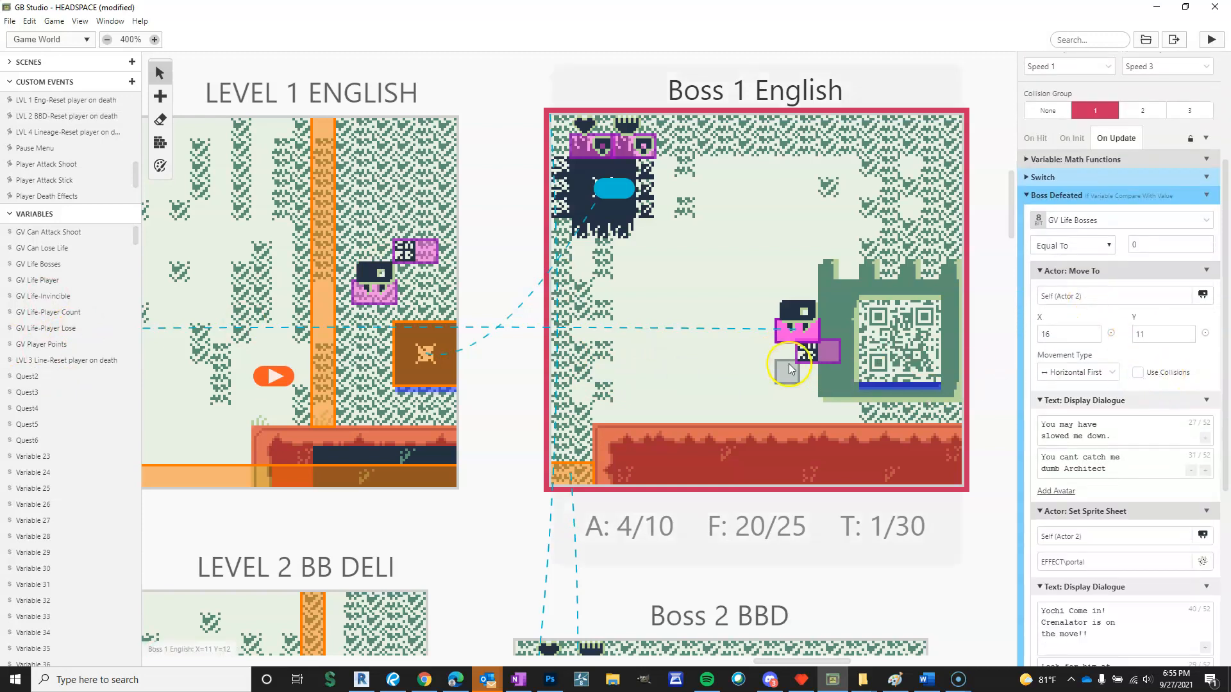
scroll(1116, 372, down, 1)
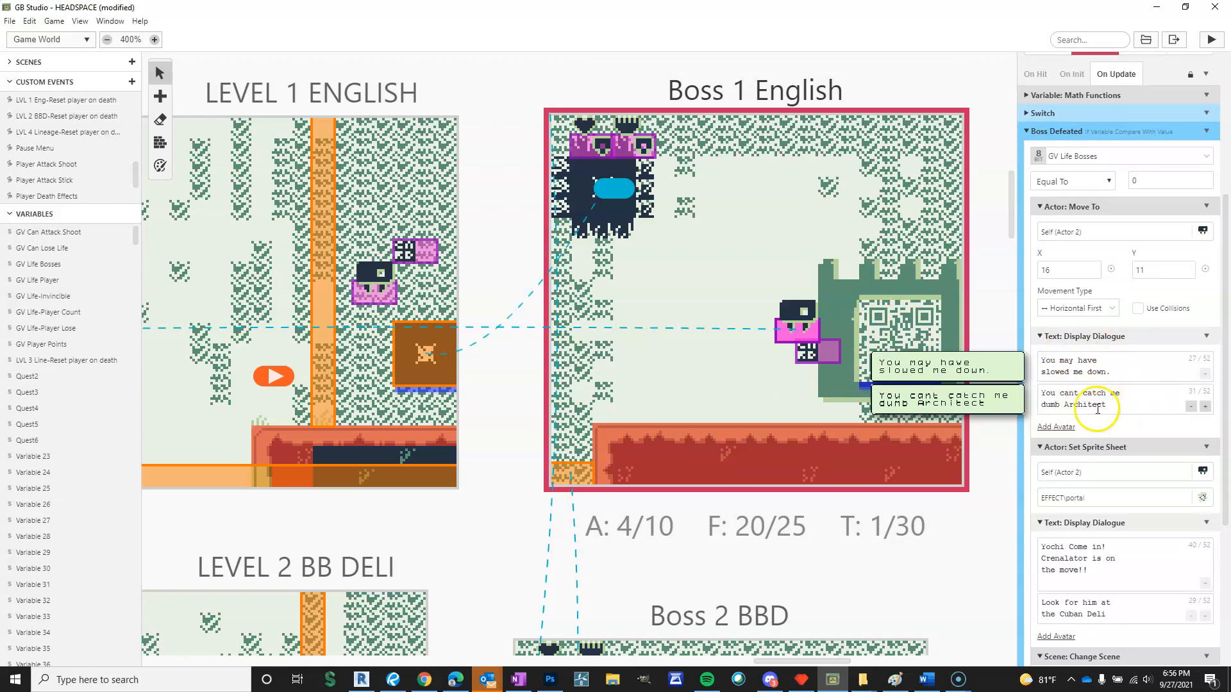
scroll(1101, 483, down, 2)
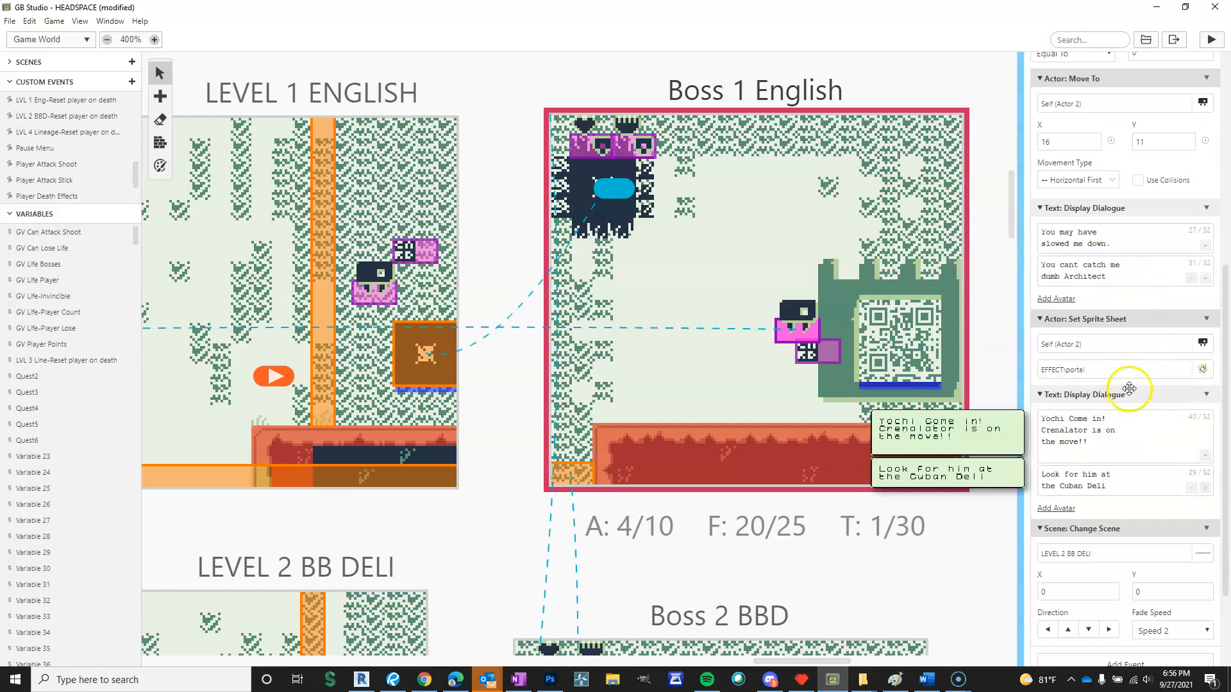
scroll(1121, 353, up, 1)
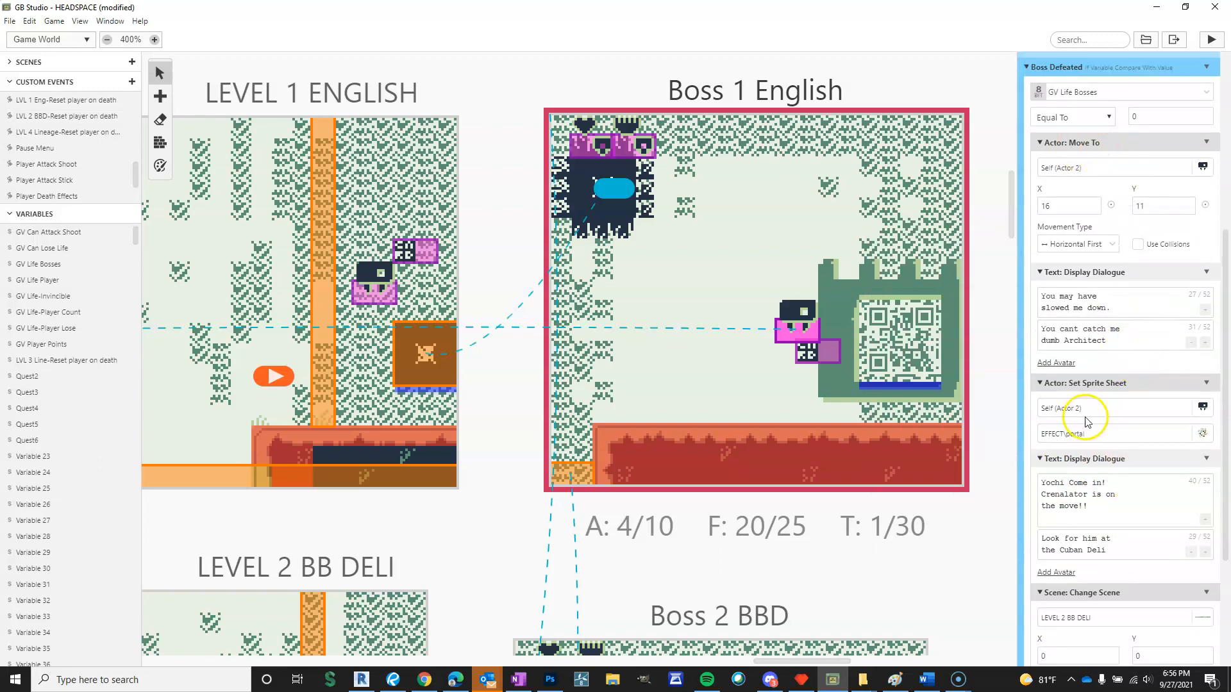
scroll(1088, 416, down, 1)
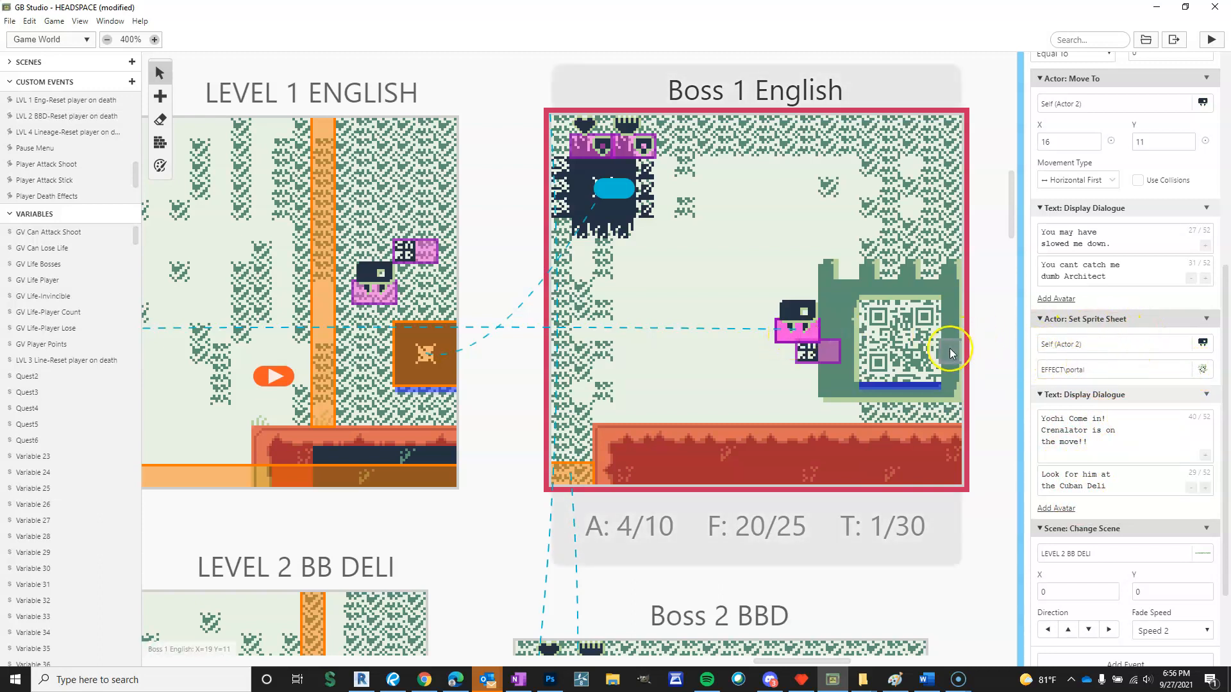
scroll(1085, 331, up, 3)
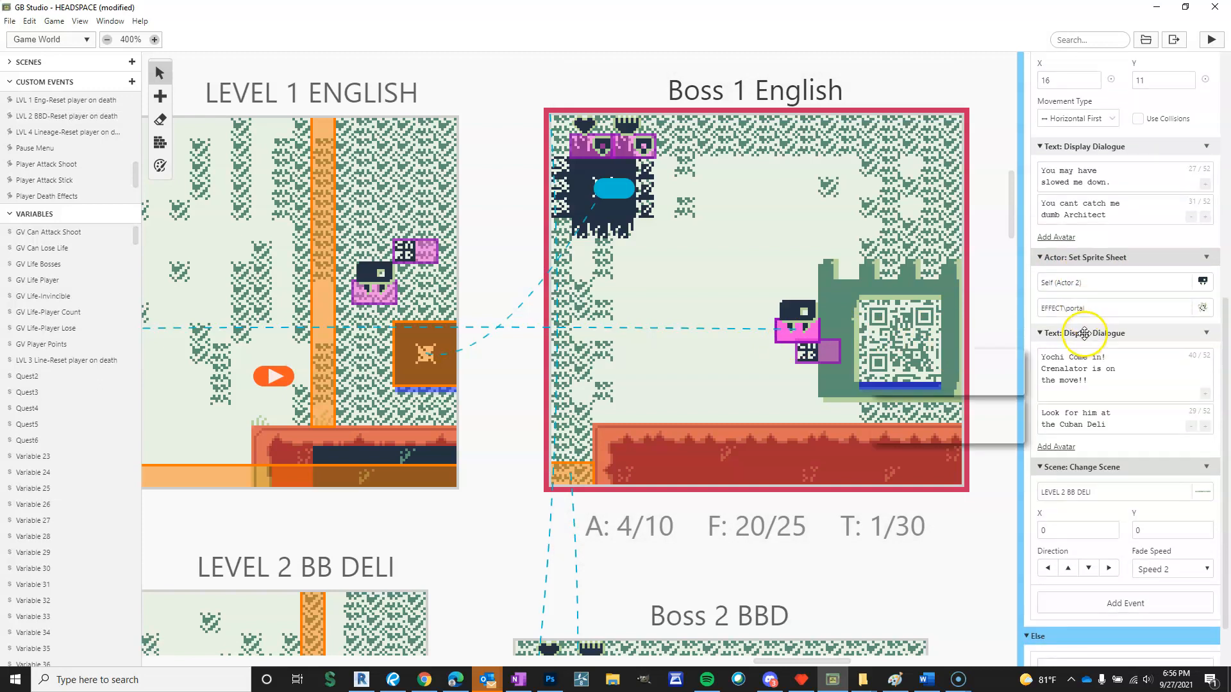
scroll(1096, 323, down, 3)
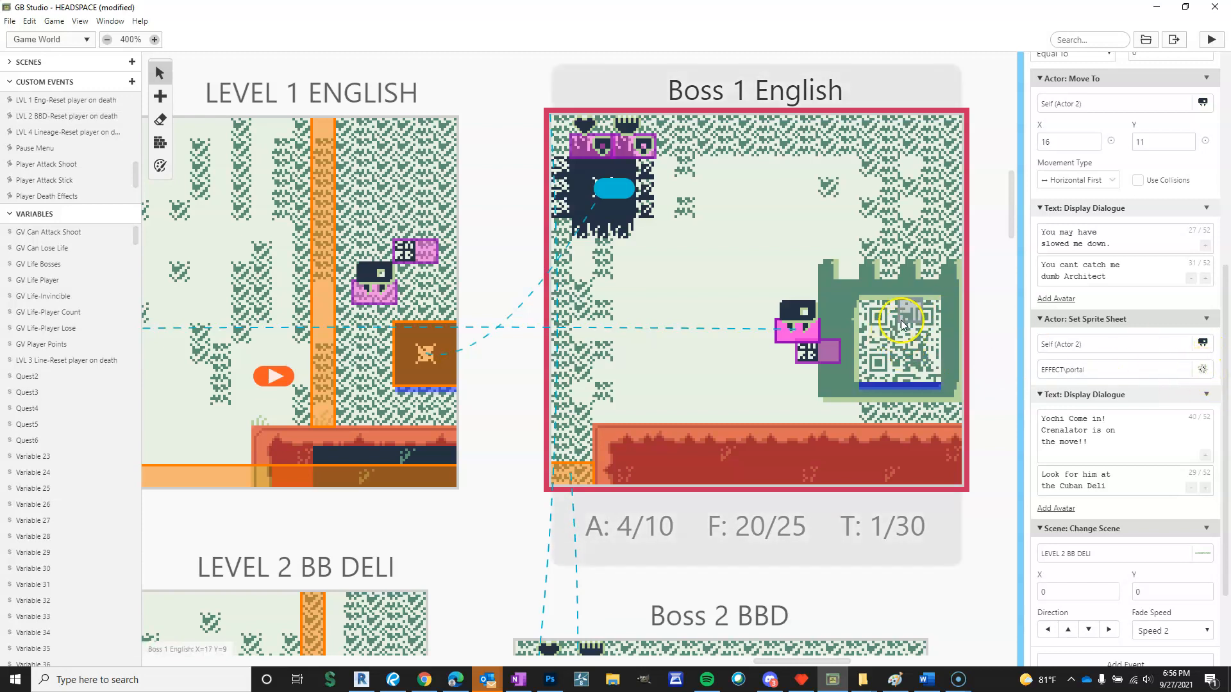
Examine the Scene: Change Scene event at the end of Boss Defeated and review the sequence from its condition onward
mouse_move(740, 537)
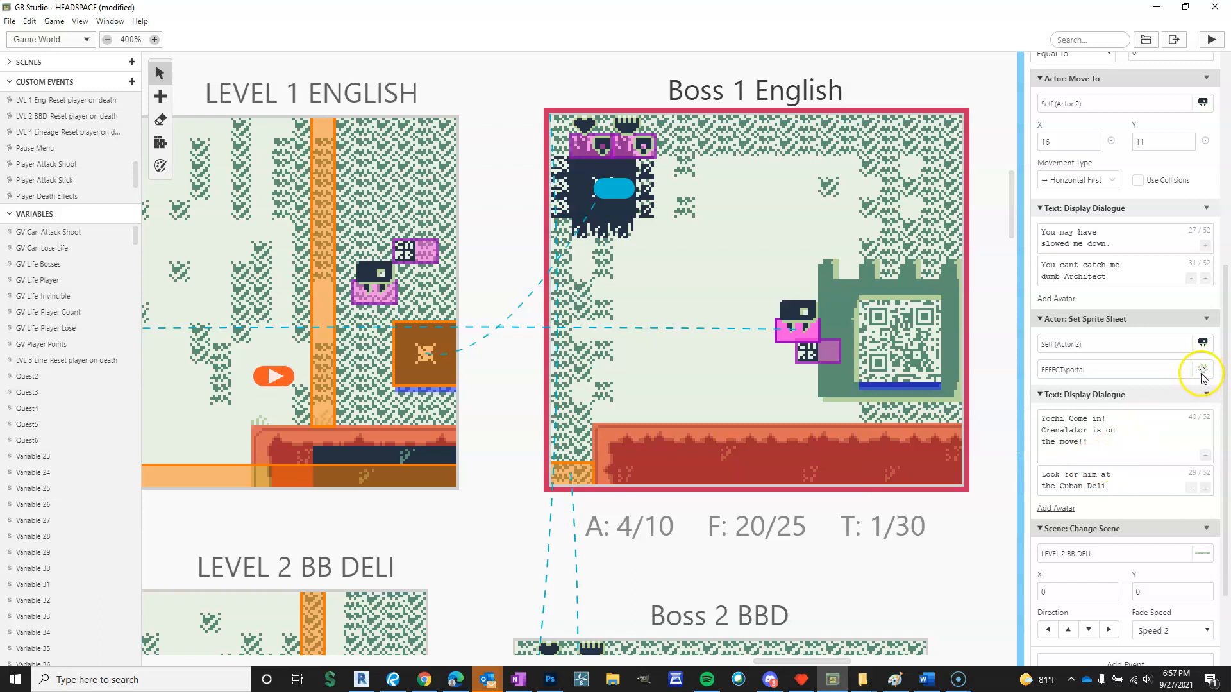
scroll(1135, 490, down, 2)
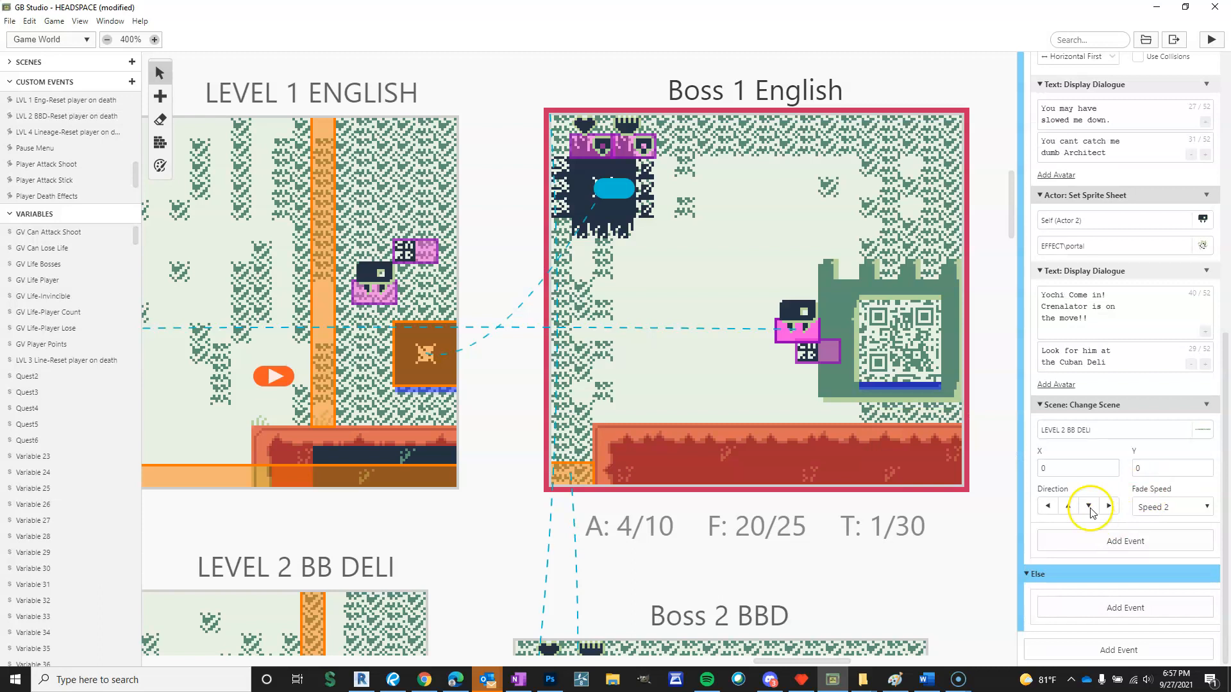
mouse_move(1088, 369)
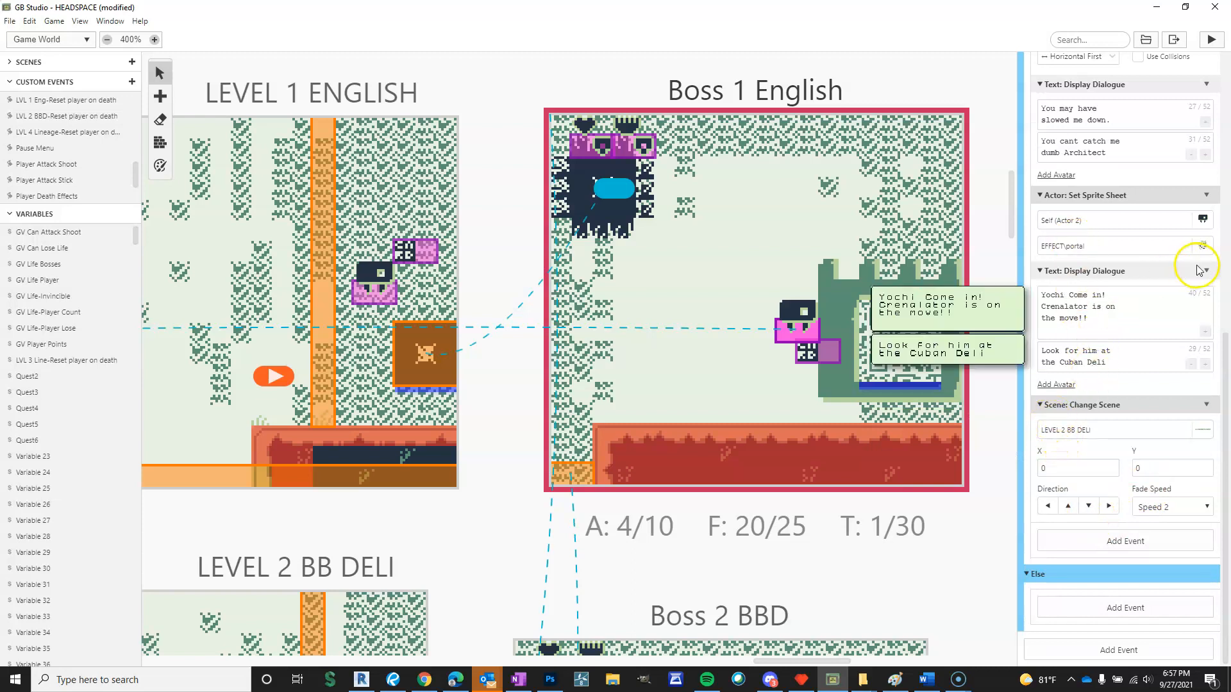
scroll(1126, 429, up, 4)
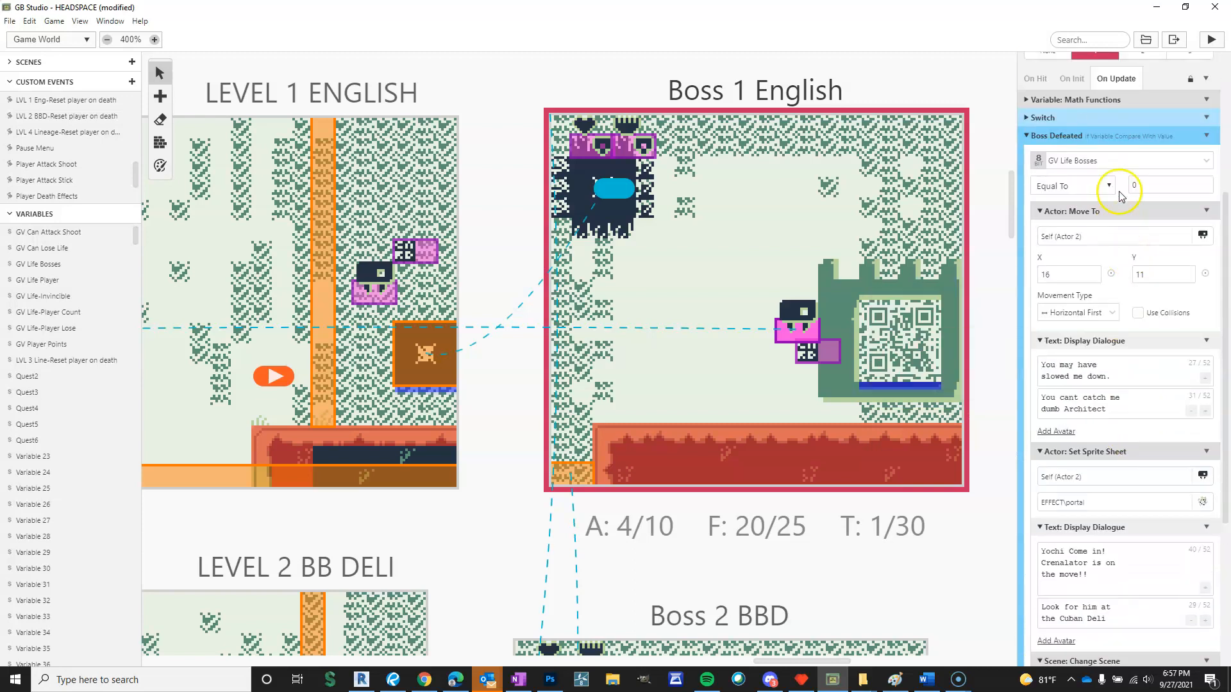
scroll(1097, 218, down, 3)
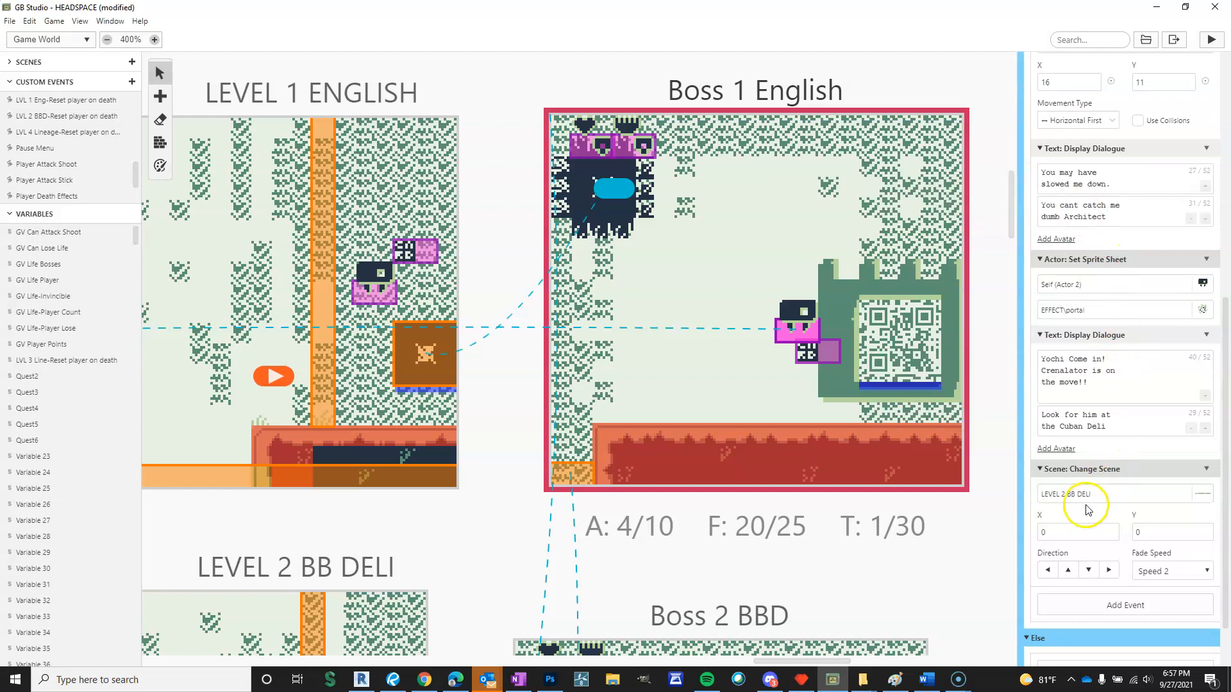